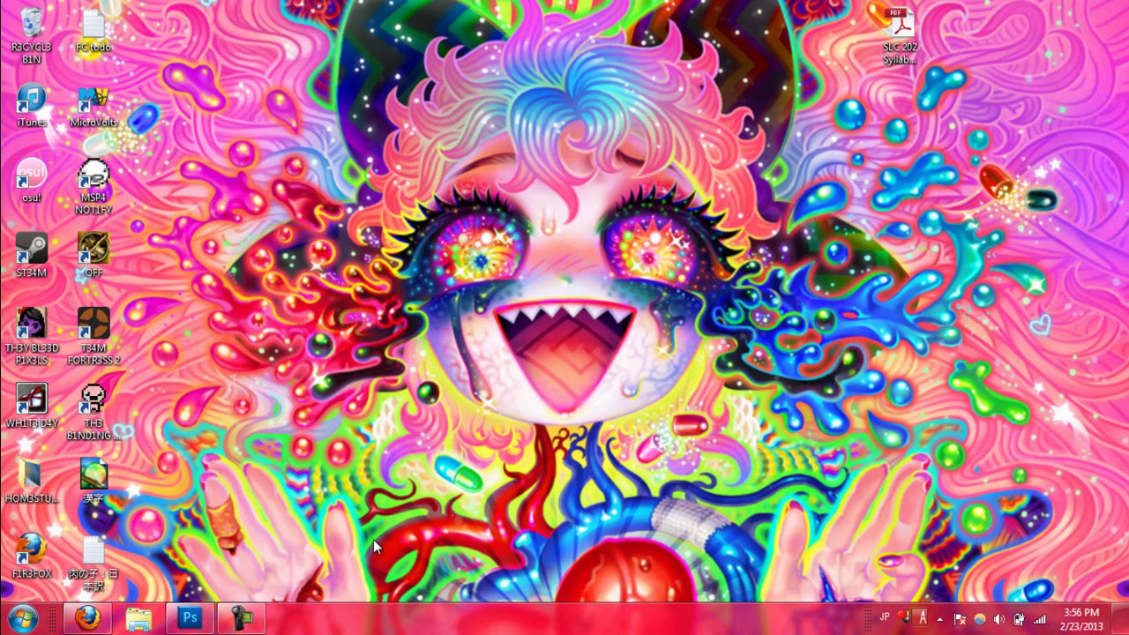
# Launch RPG Maker 2003 from the Start menu, then switch back to Photoshop from the taskbar
pyautogui.click(23, 619)
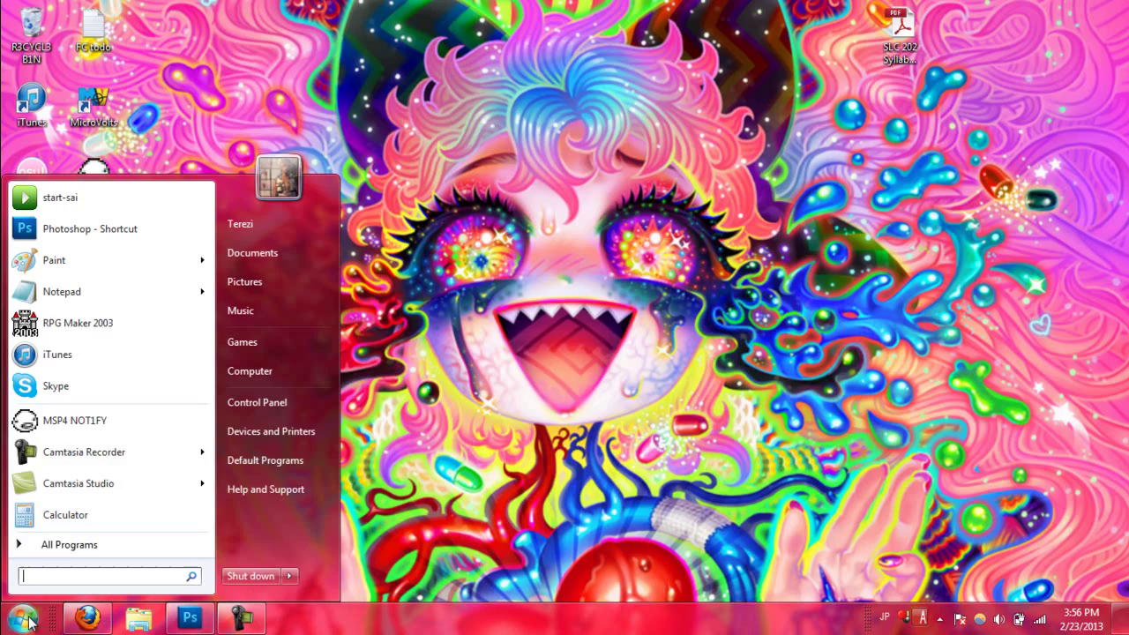
pyautogui.click(80, 324)
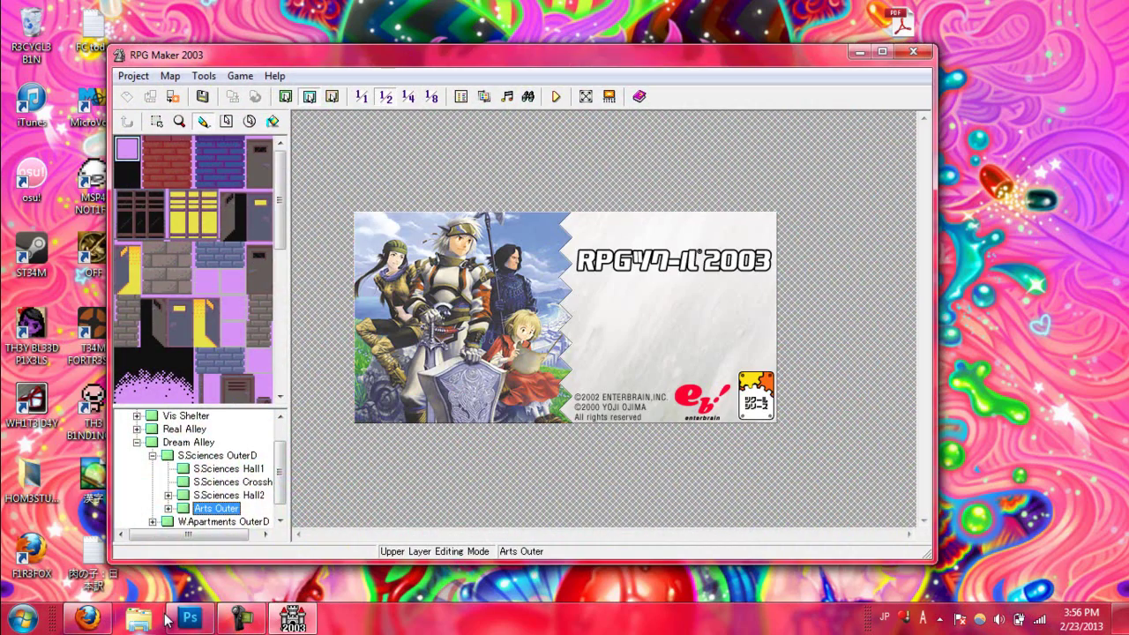
pyautogui.click(190, 618)
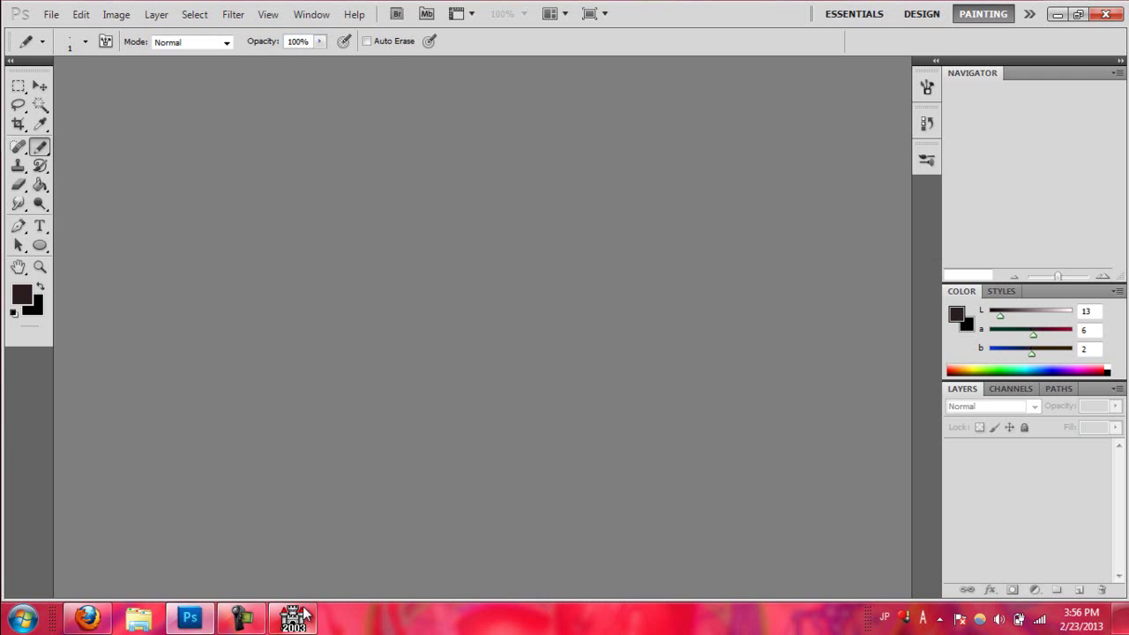
pyautogui.click(294, 617)
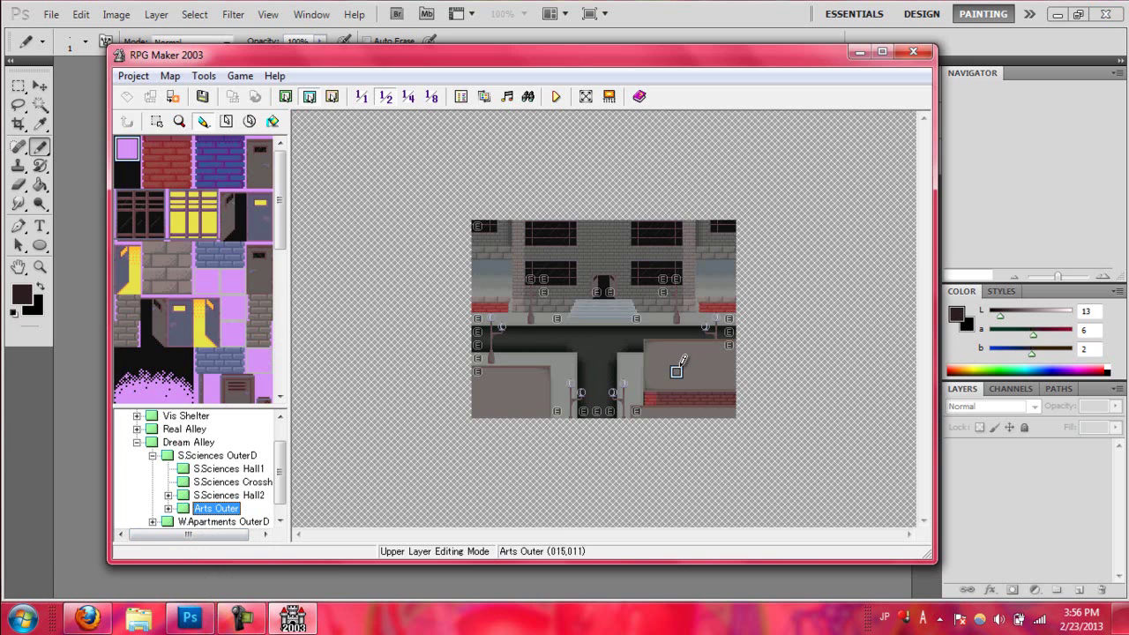
pyautogui.click(476, 584)
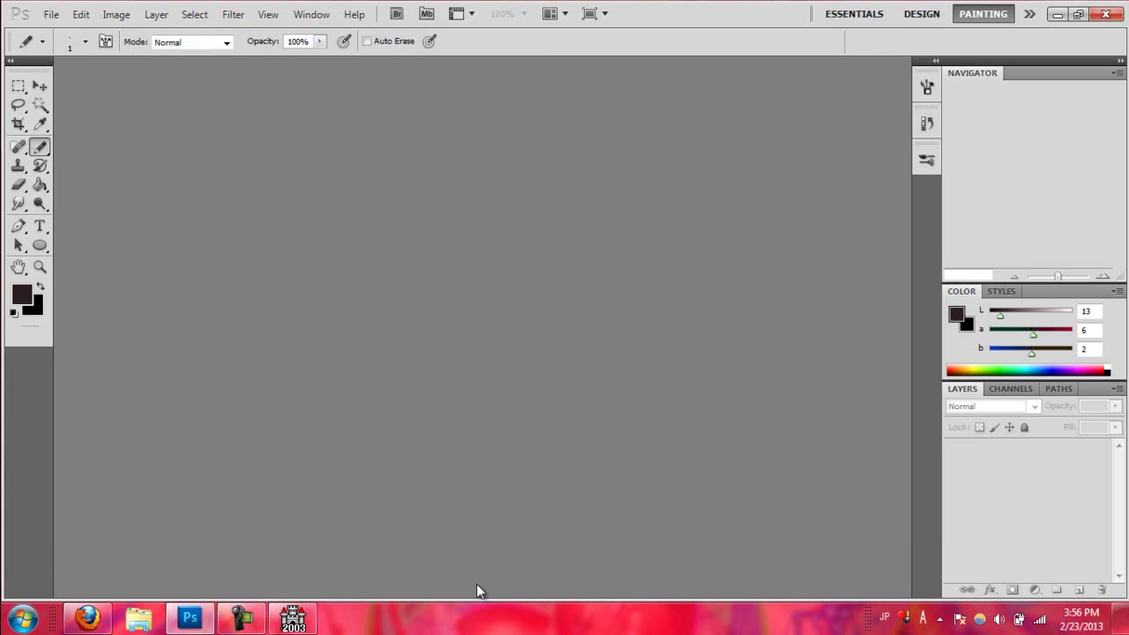
# Open ArtsInstituteOuter.png, convert it to RGB Color and zoom to 200%
pyautogui.click(52, 16)
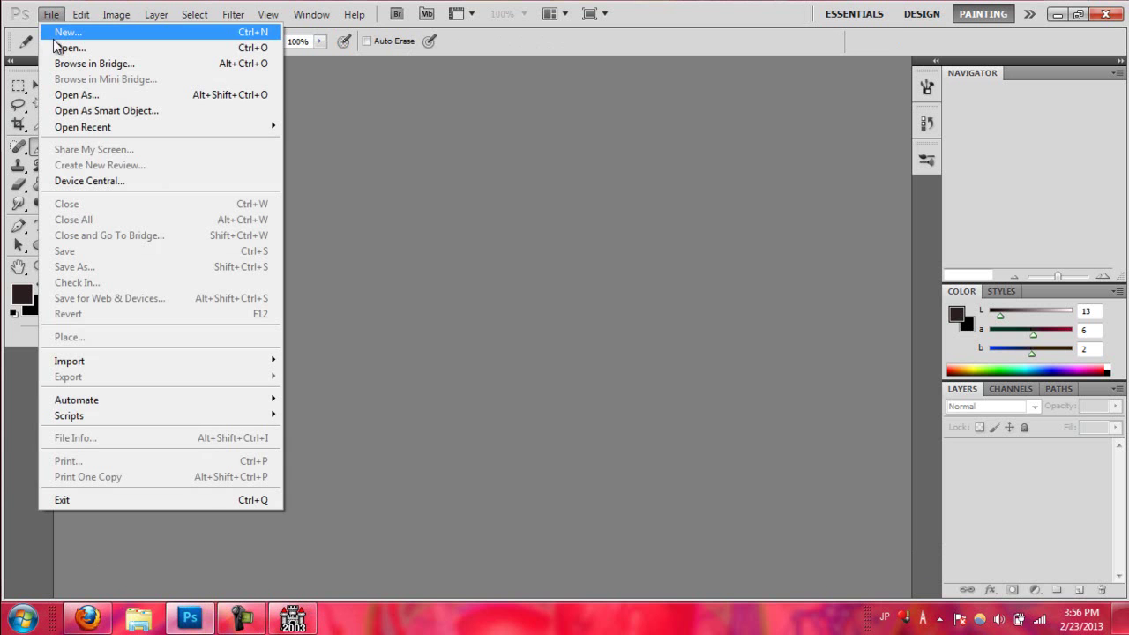
pyautogui.click(59, 48)
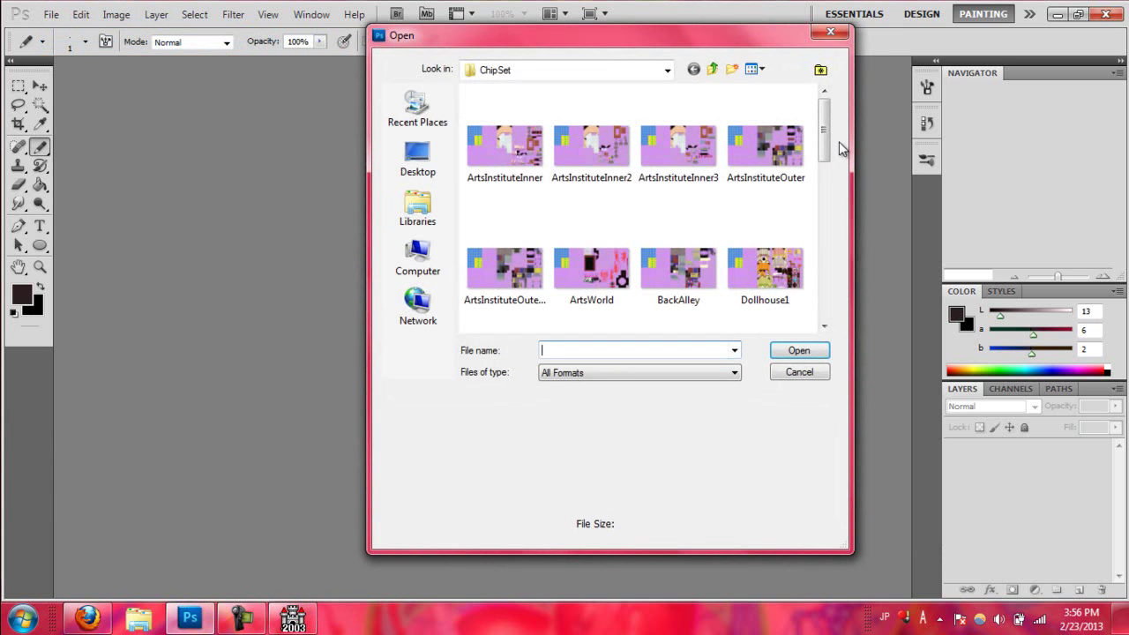
pyautogui.click(775, 155)
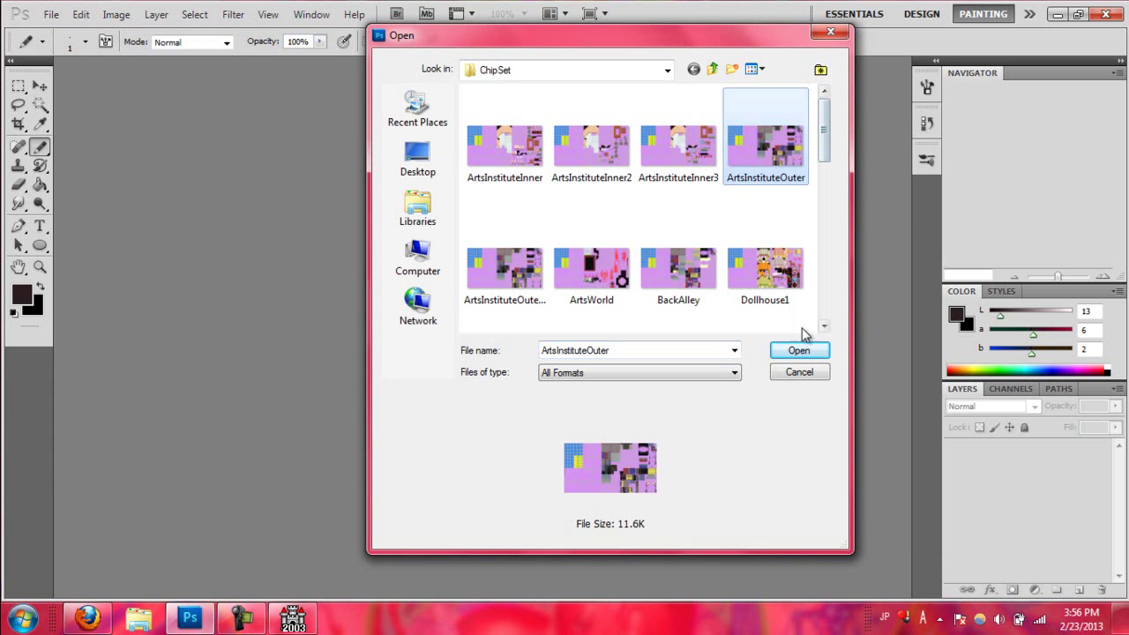
pyautogui.click(798, 352)
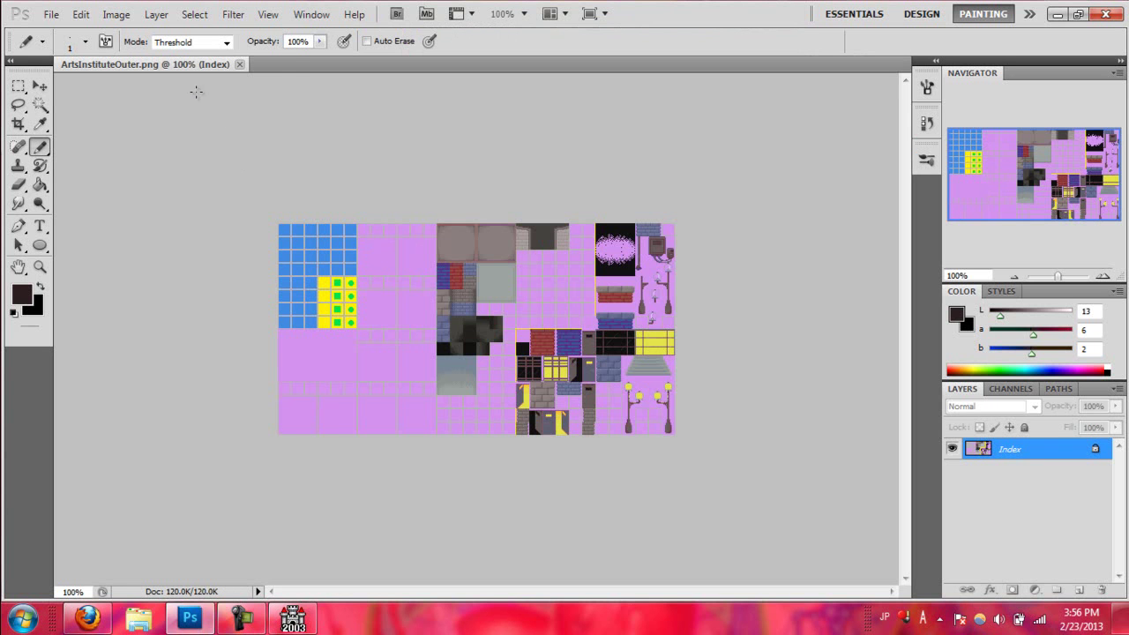
pyautogui.click(116, 16)
pyautogui.moveTo(157, 42)
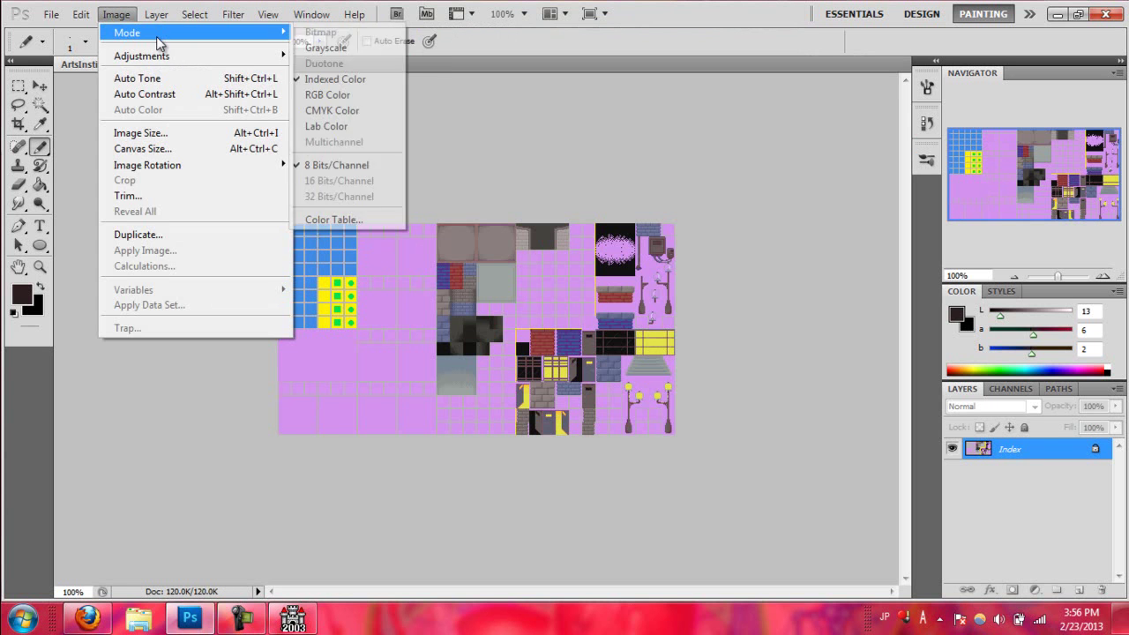
pyautogui.click(312, 95)
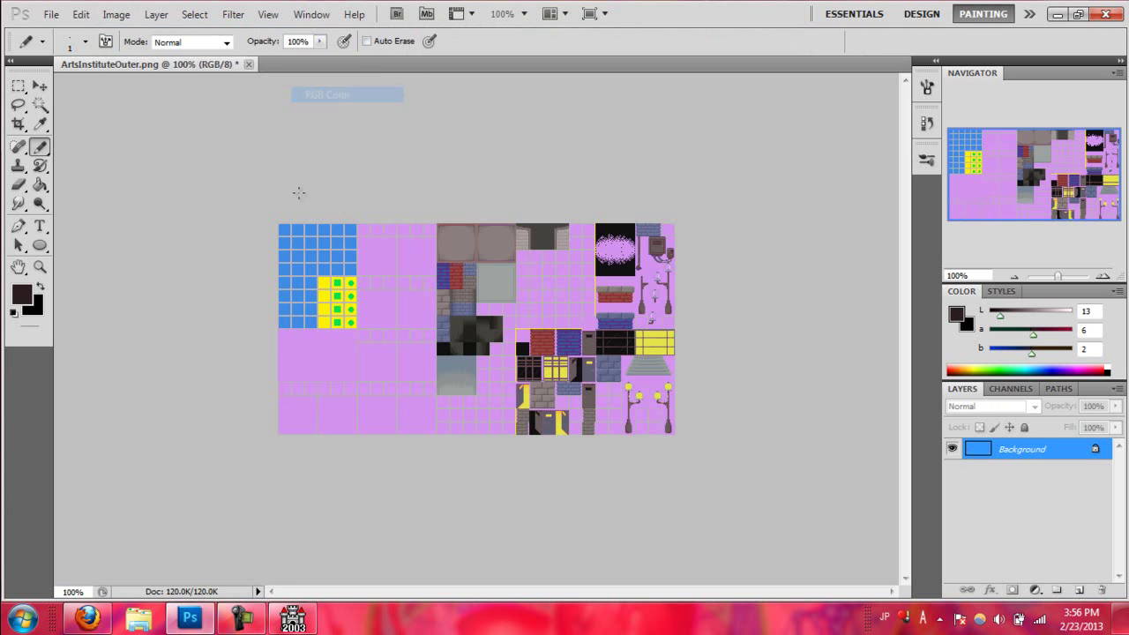
pyautogui.click(1102, 276)
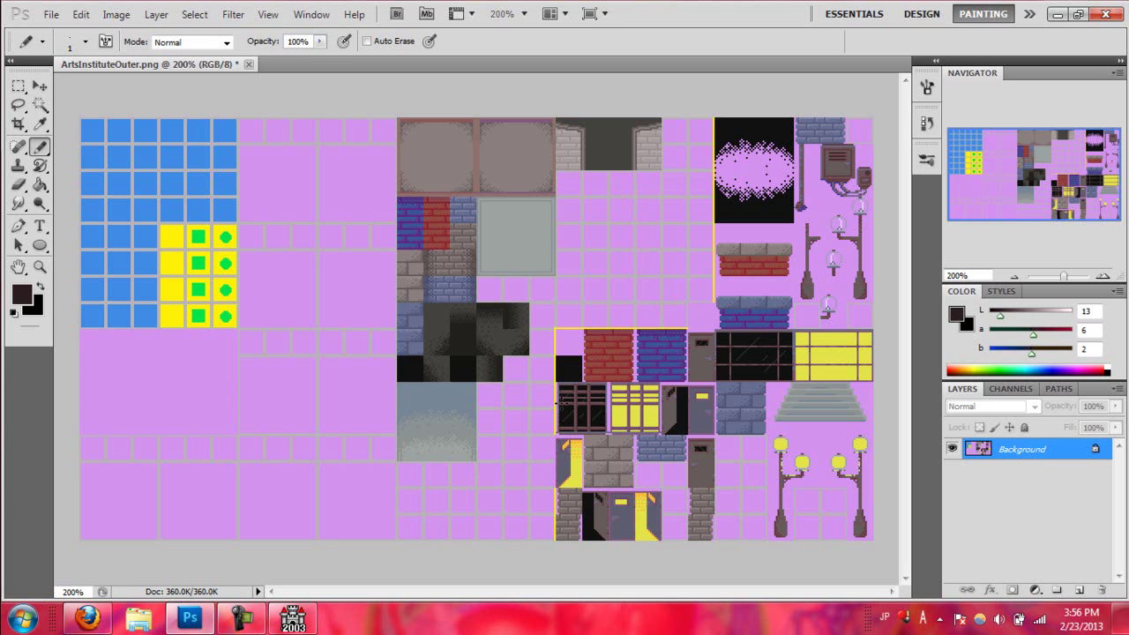
# Save it as ArtsInstituteOutercopy.png, replacing the existing file and accepting the PNG options
pyautogui.click(51, 14)
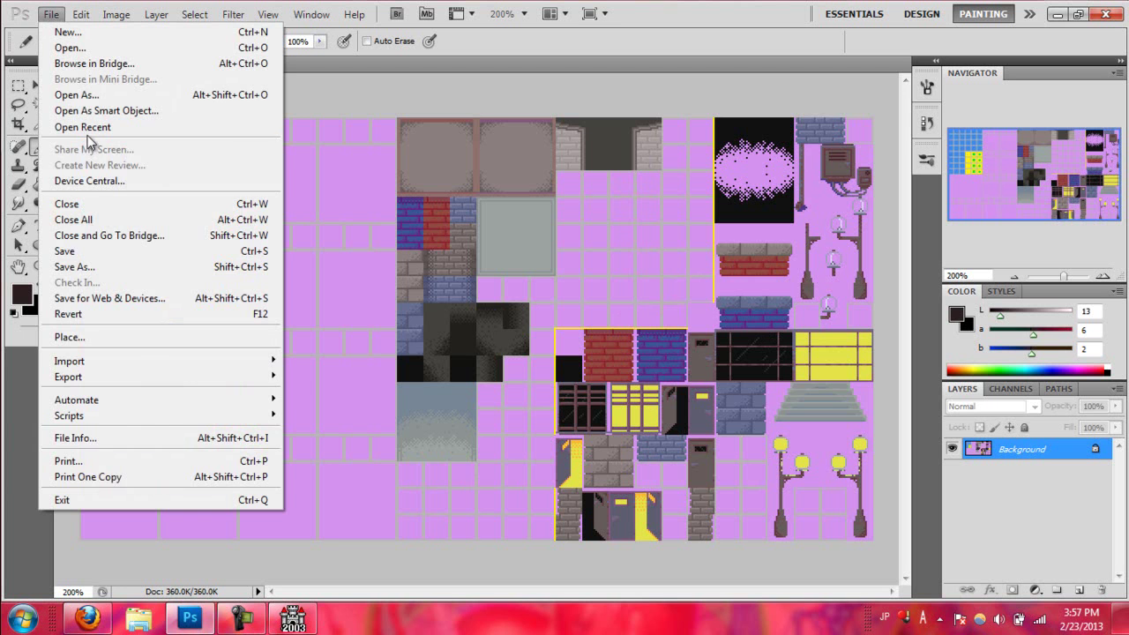
pyautogui.click(87, 267)
pyautogui.click(648, 331)
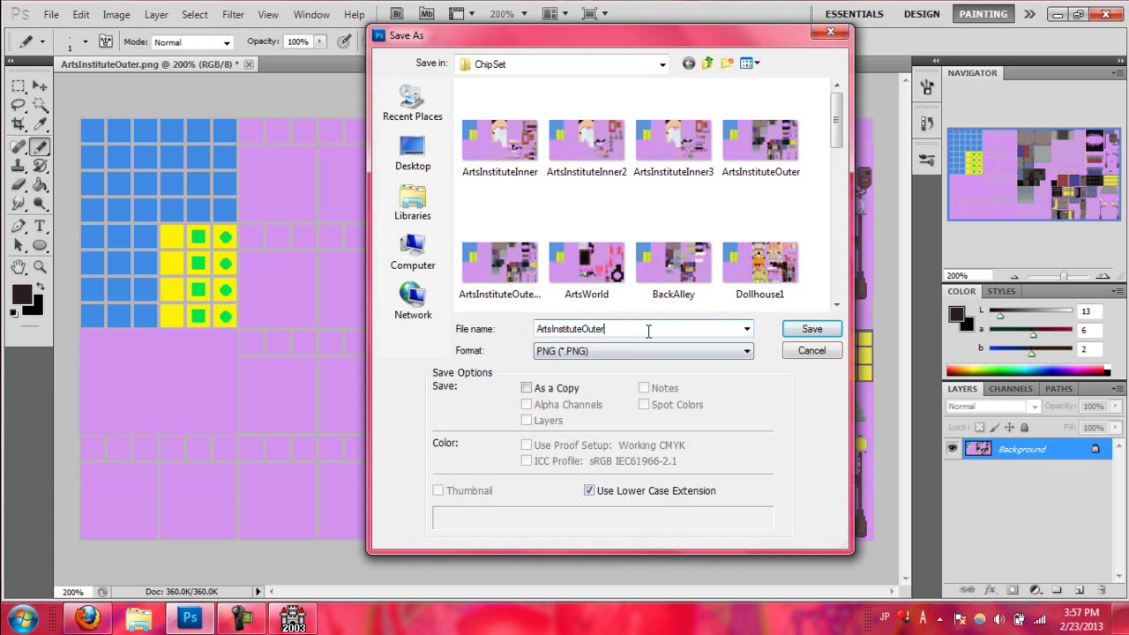
pyautogui.write('copy')
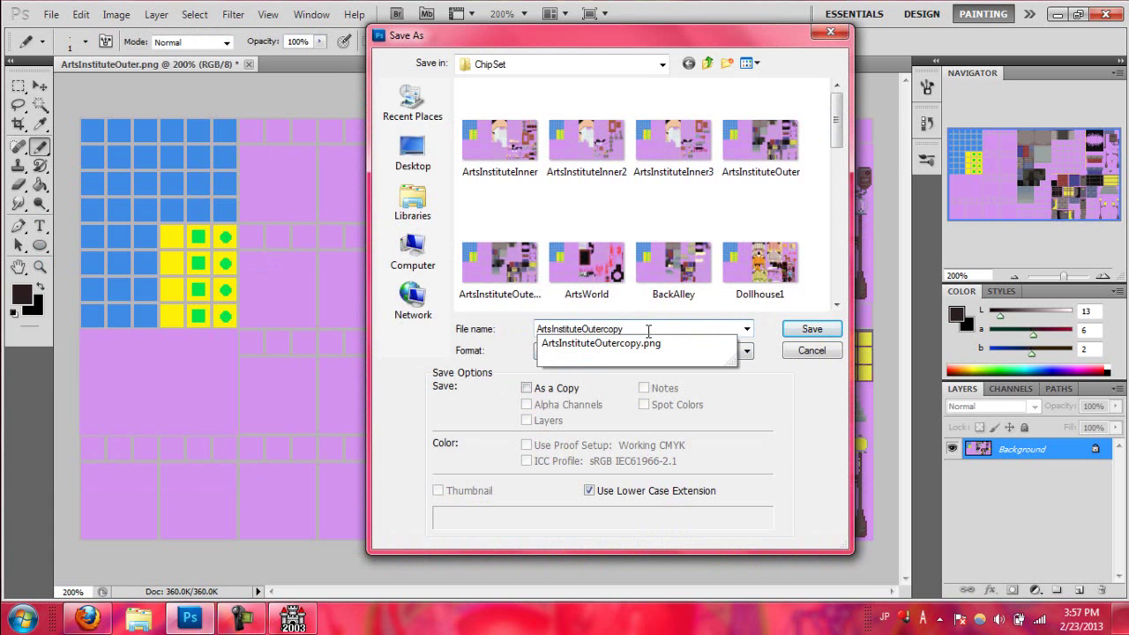
pyautogui.press('Return')
pyautogui.click(538, 246)
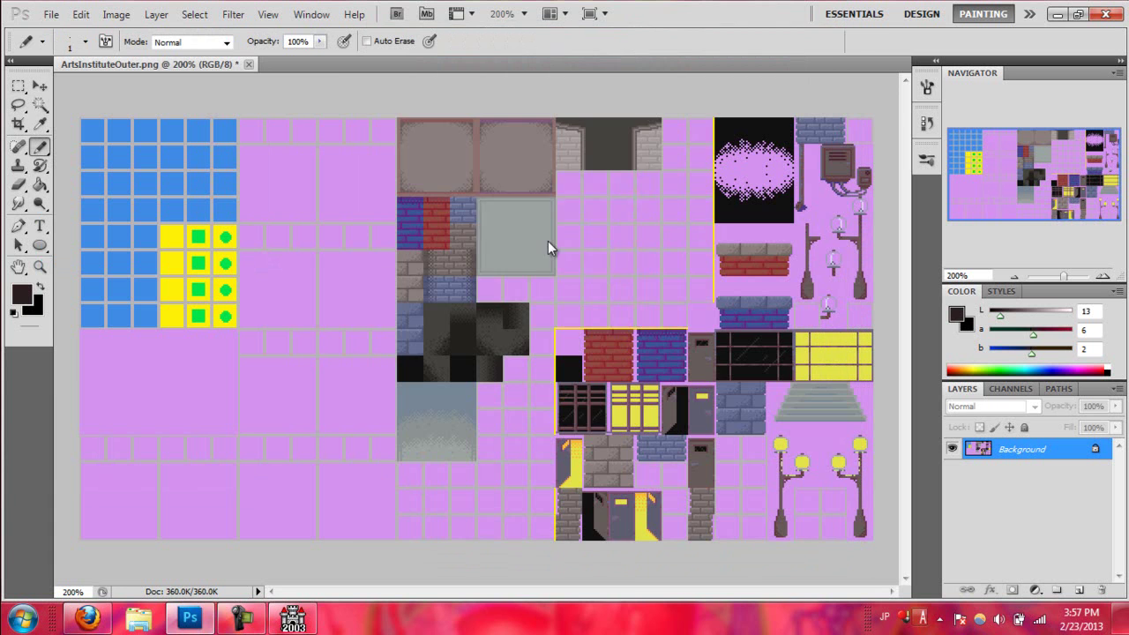
pyautogui.click(592, 207)
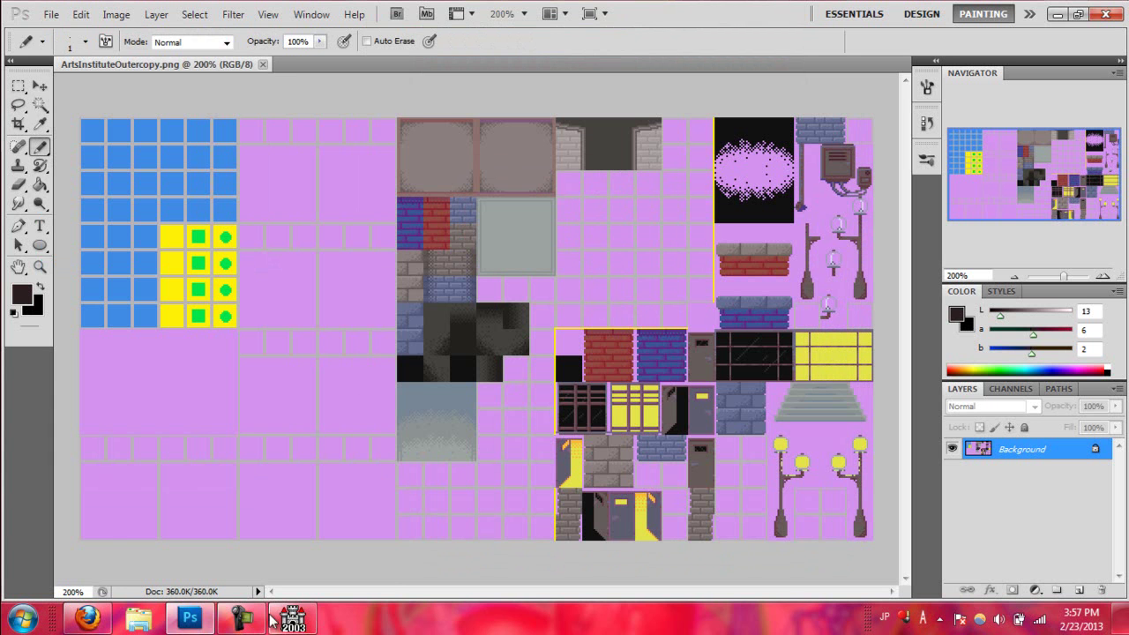
pyautogui.click(291, 618)
pyautogui.click(202, 76)
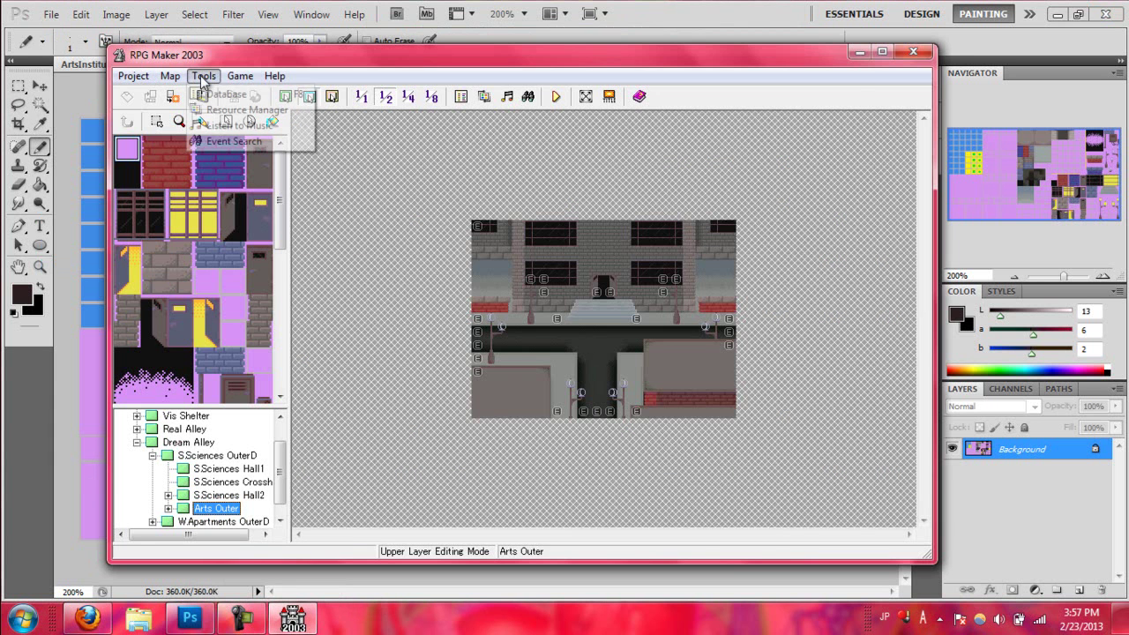
pyautogui.click(221, 94)
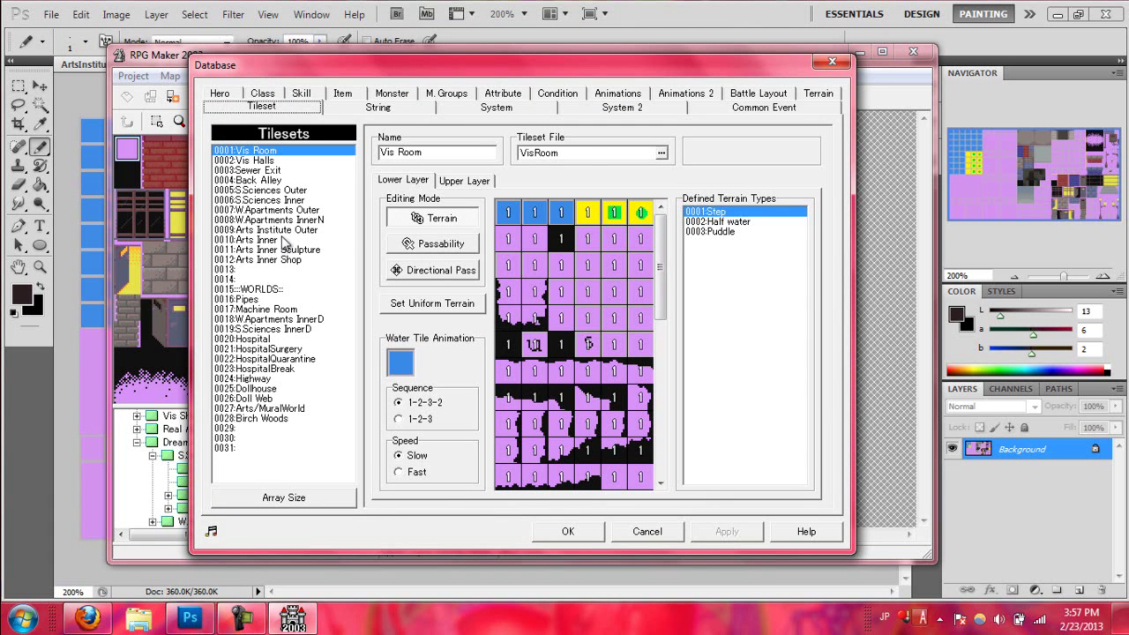
pyautogui.click(282, 230)
pyautogui.click(661, 154)
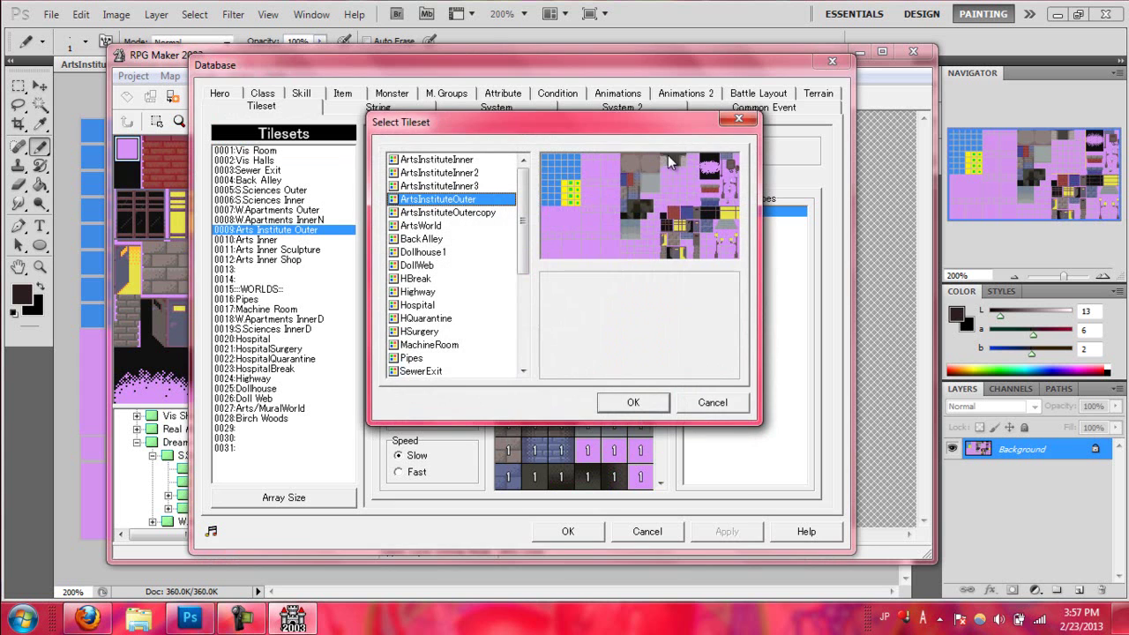
pyautogui.click(476, 213)
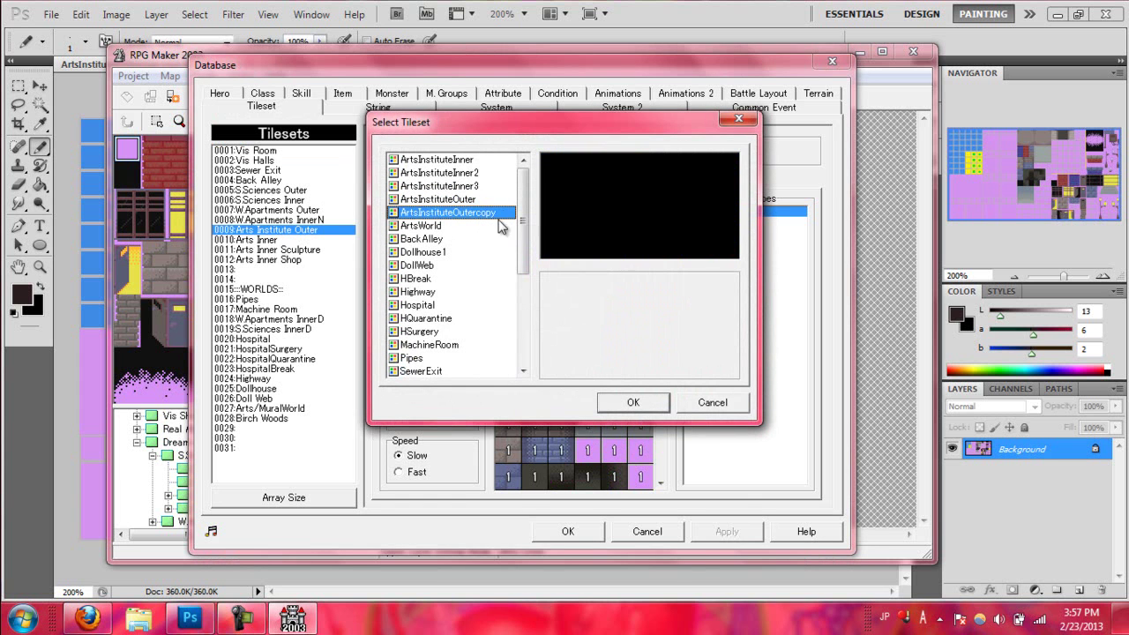
pyautogui.click(649, 407)
pyautogui.moveTo(658, 269); pyautogui.dragTo(675, 216)
pyautogui.click(464, 180)
pyautogui.click(403, 181)
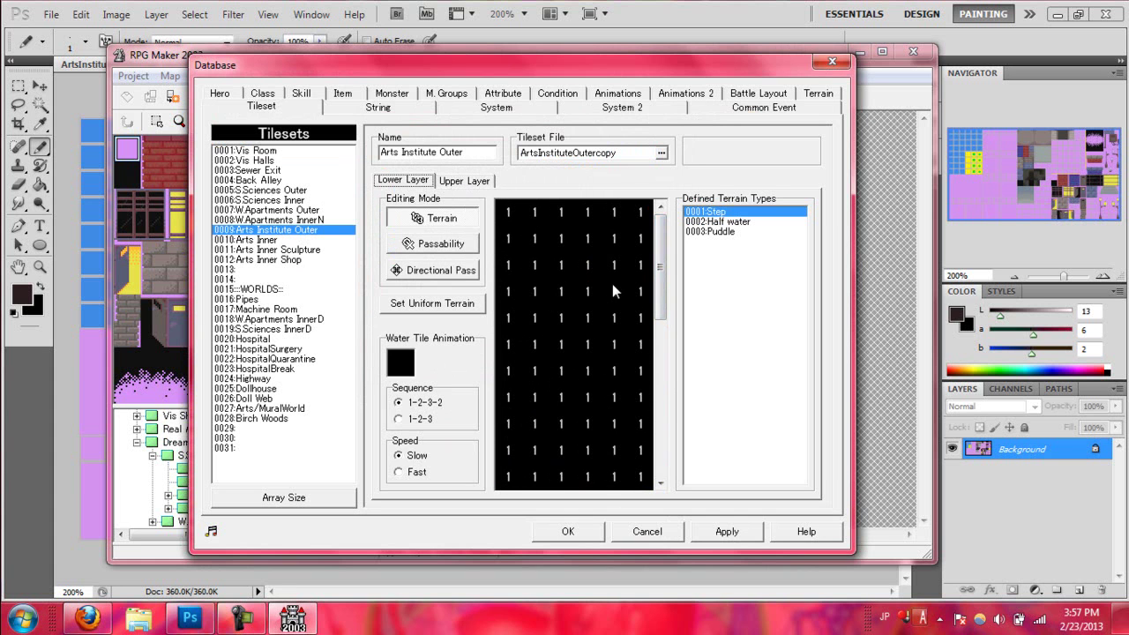
pyautogui.click(641, 215)
pyautogui.click(647, 531)
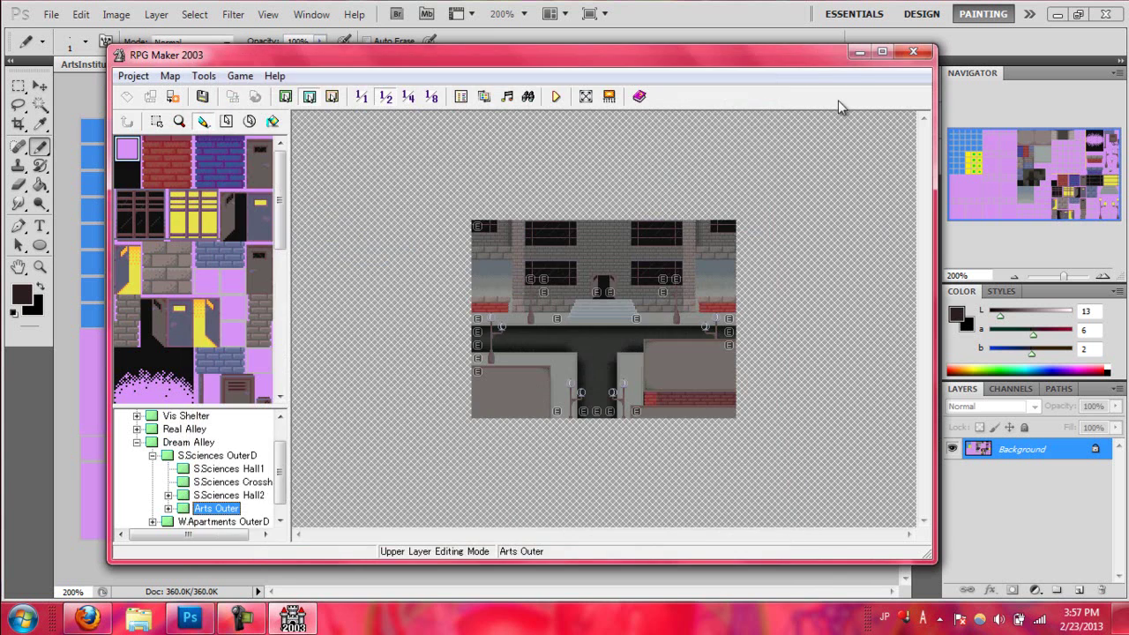
# Move RPG Maker aside and convert the tileset to Indexed Color with a Local (Selective) palette
pyautogui.click(852, 57)
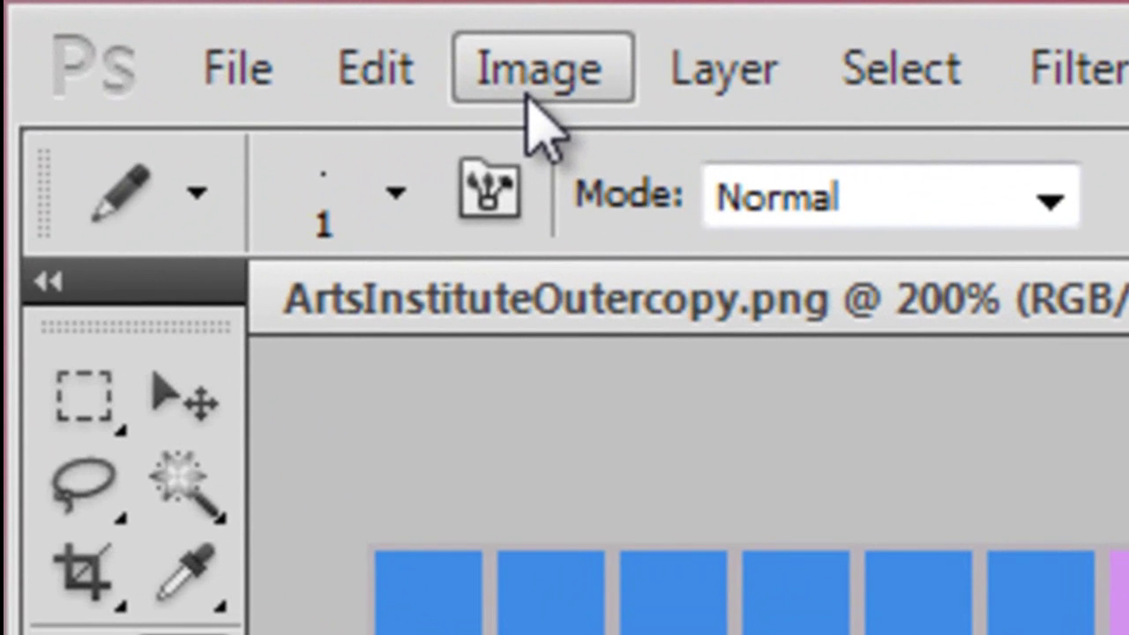
pyautogui.click(534, 84)
pyautogui.moveTo(616, 148)
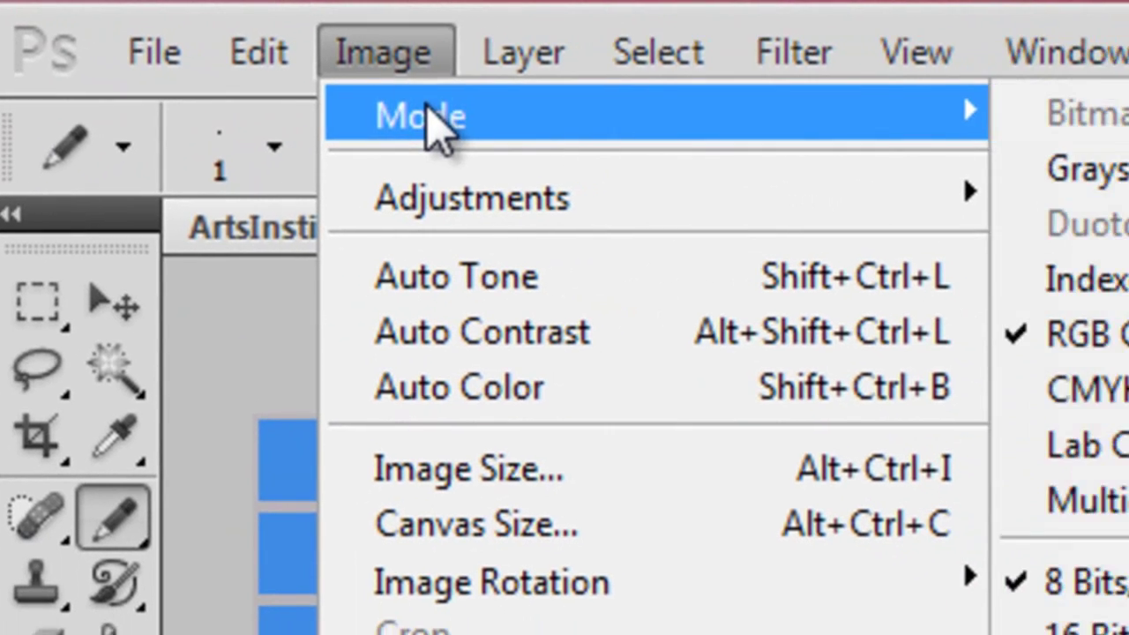
pyautogui.click(930, 258)
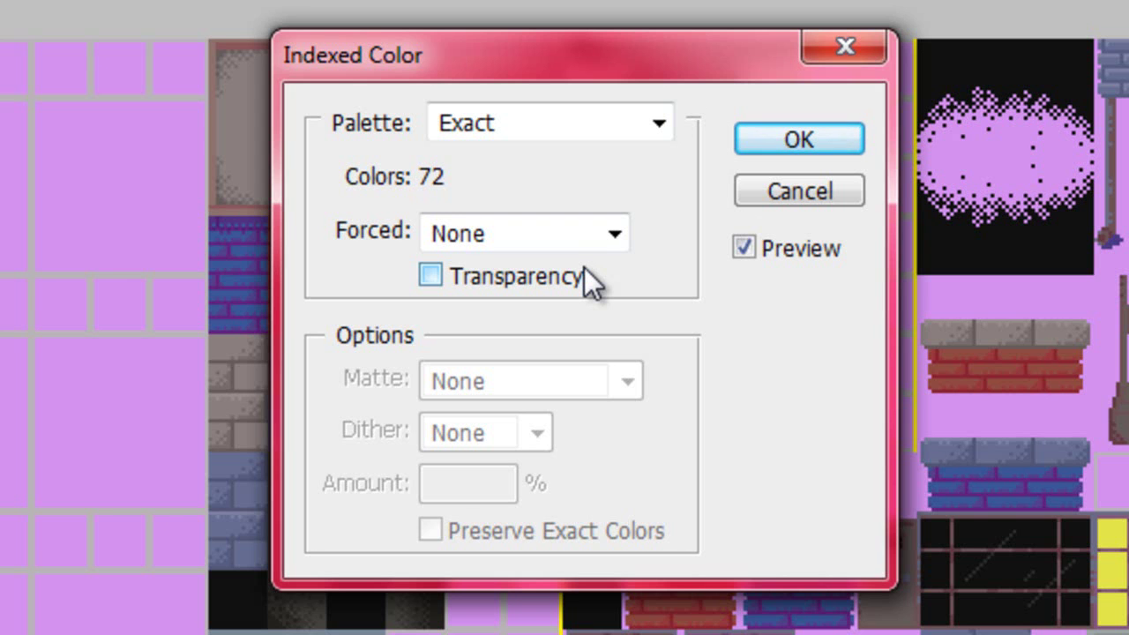
pyautogui.click(657, 132)
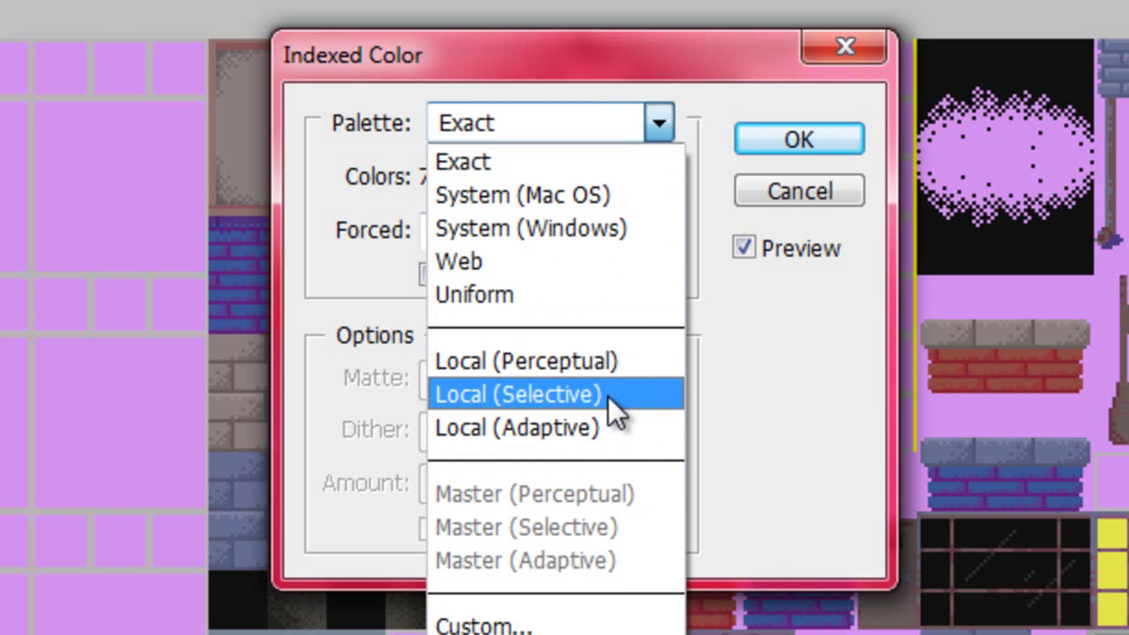
pyautogui.click(608, 396)
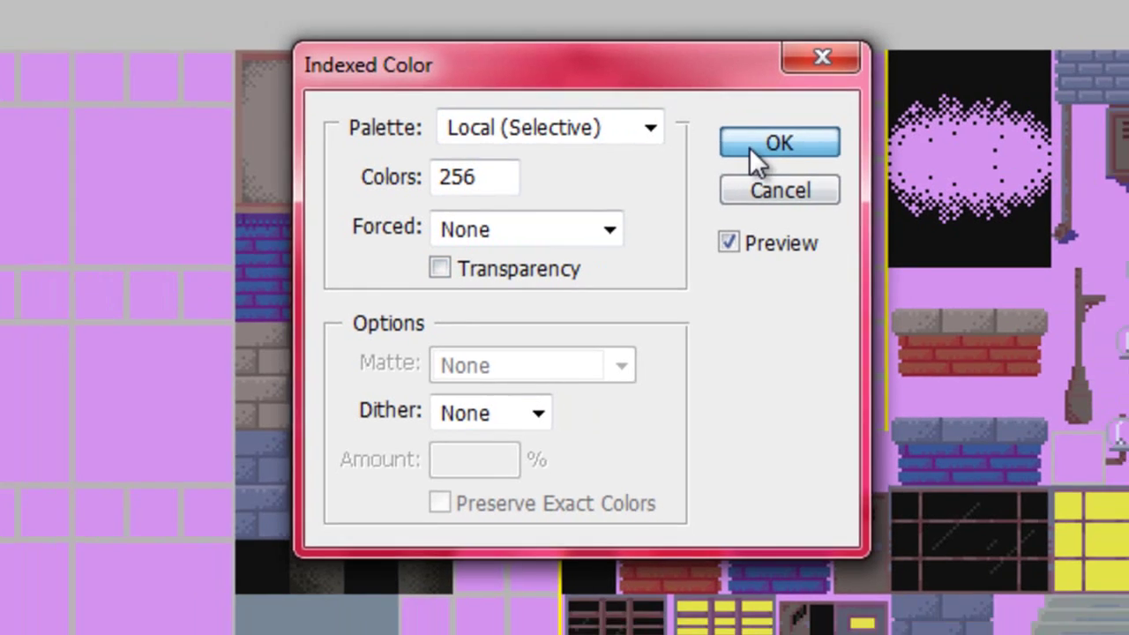
pyautogui.click(771, 148)
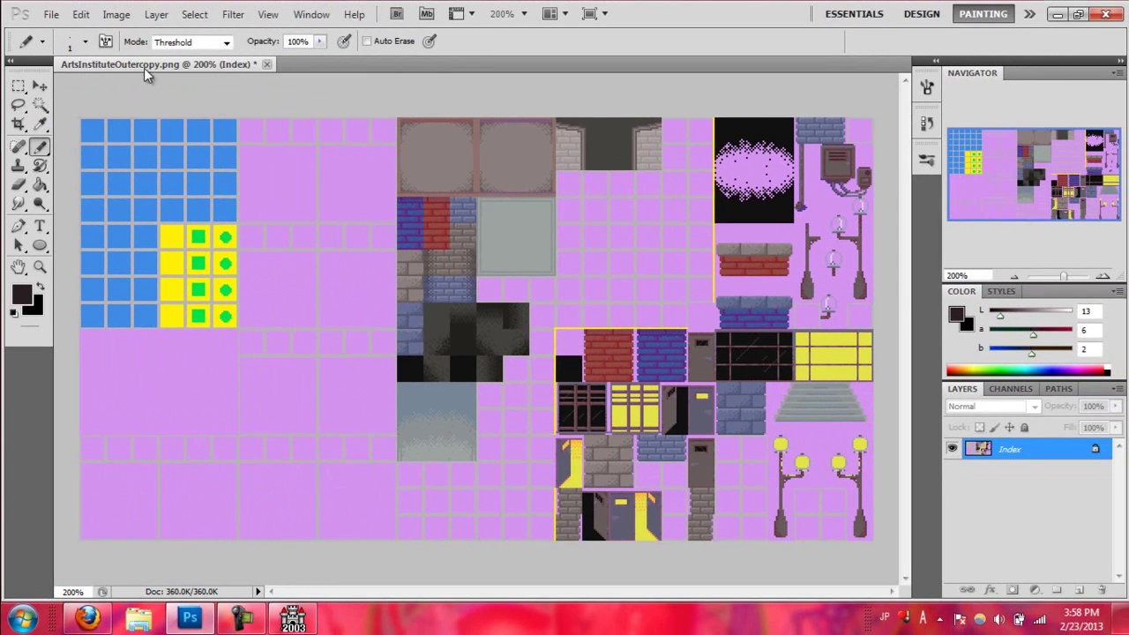
# Save it as the PNG ArtsInstituteOutercopy, replacing the existing file and accepting the PNG options
pyautogui.click(53, 16)
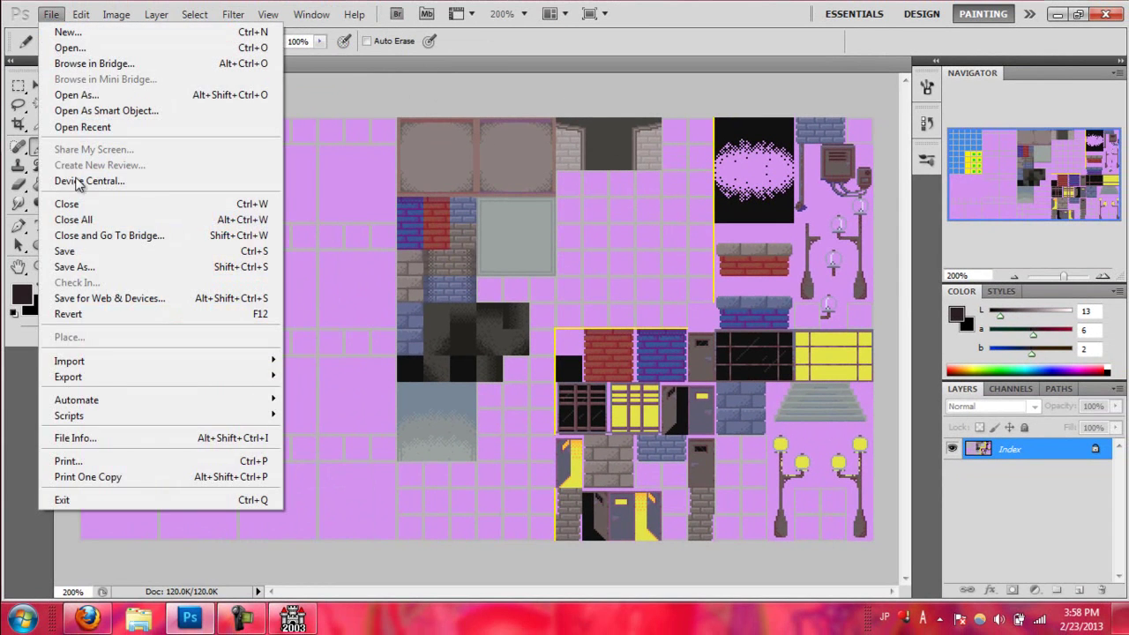
pyautogui.click(99, 273)
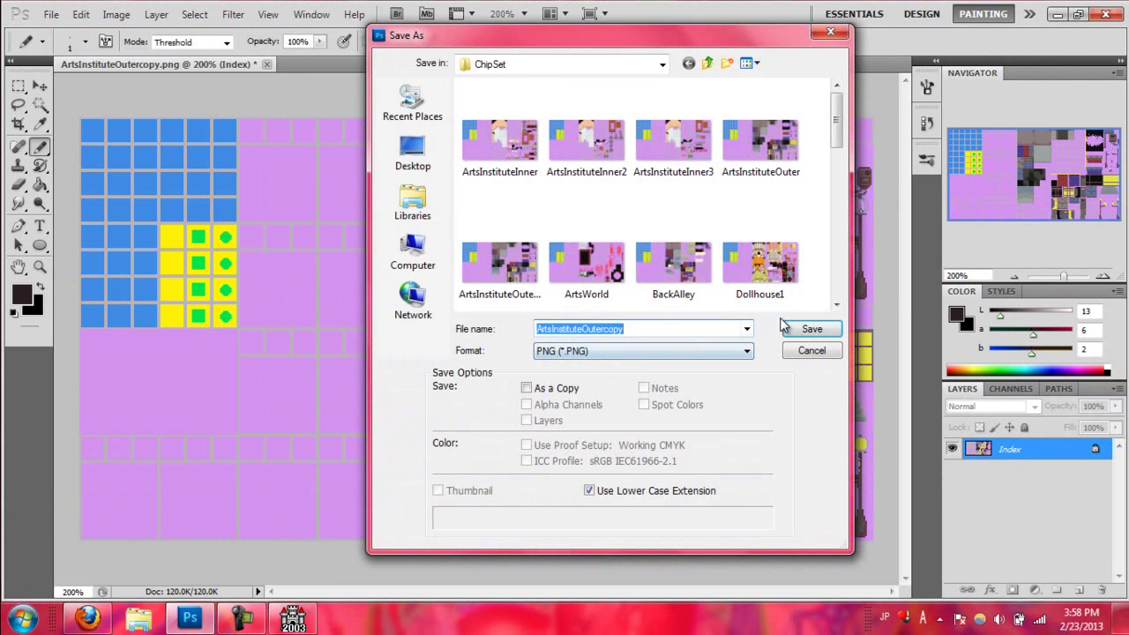
pyautogui.click(810, 329)
pyautogui.click(536, 246)
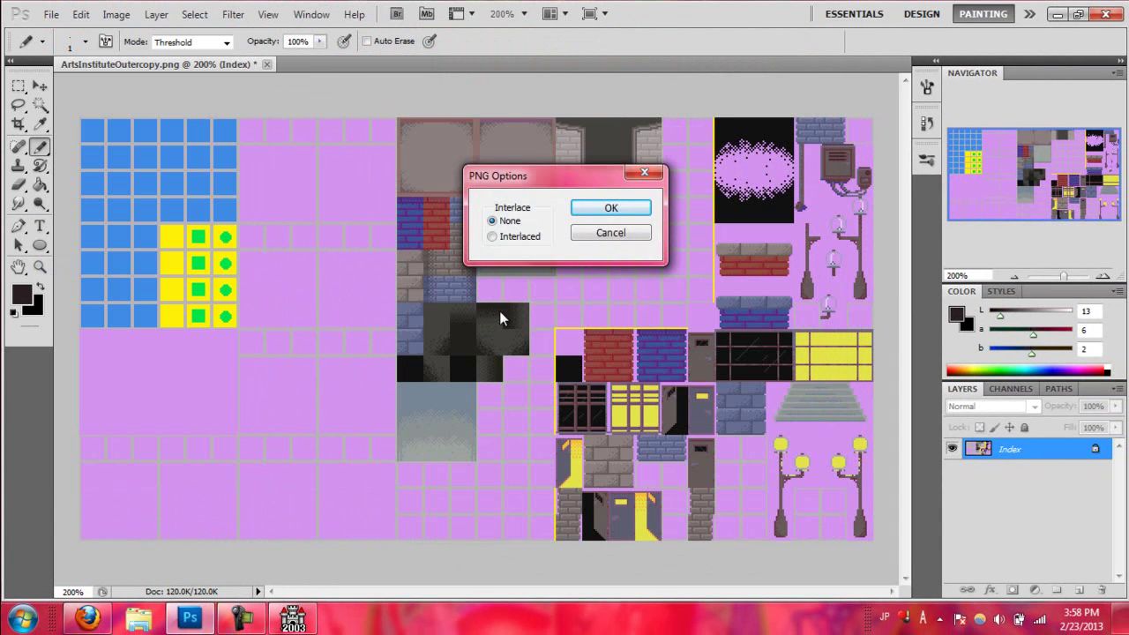
pyautogui.click(609, 208)
pyautogui.click(294, 622)
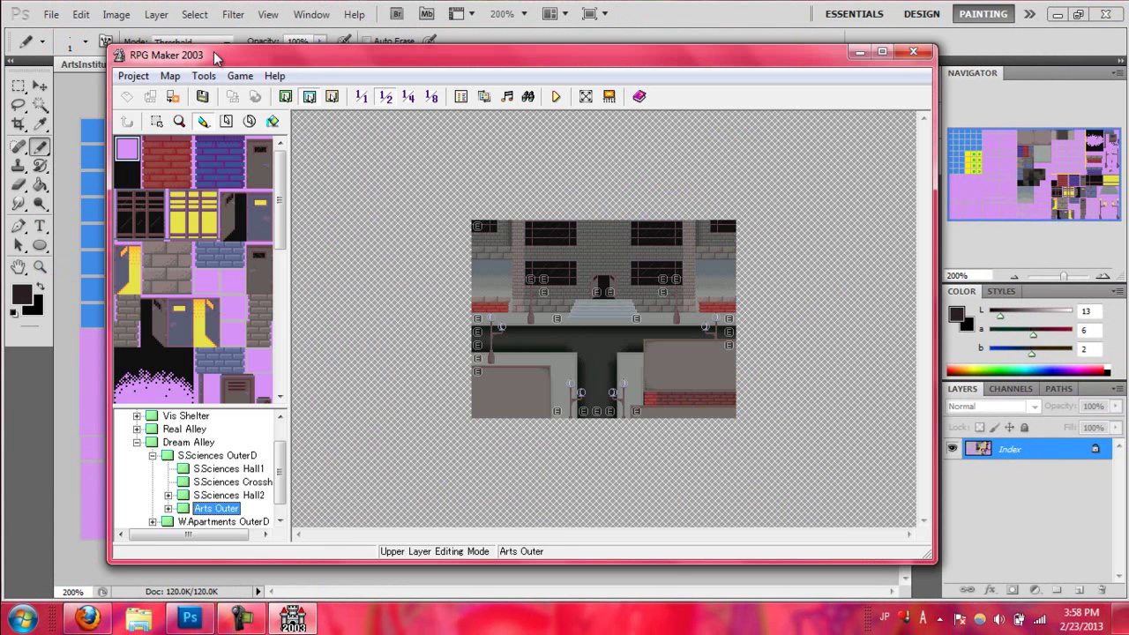
pyautogui.click(204, 76)
pyautogui.click(221, 95)
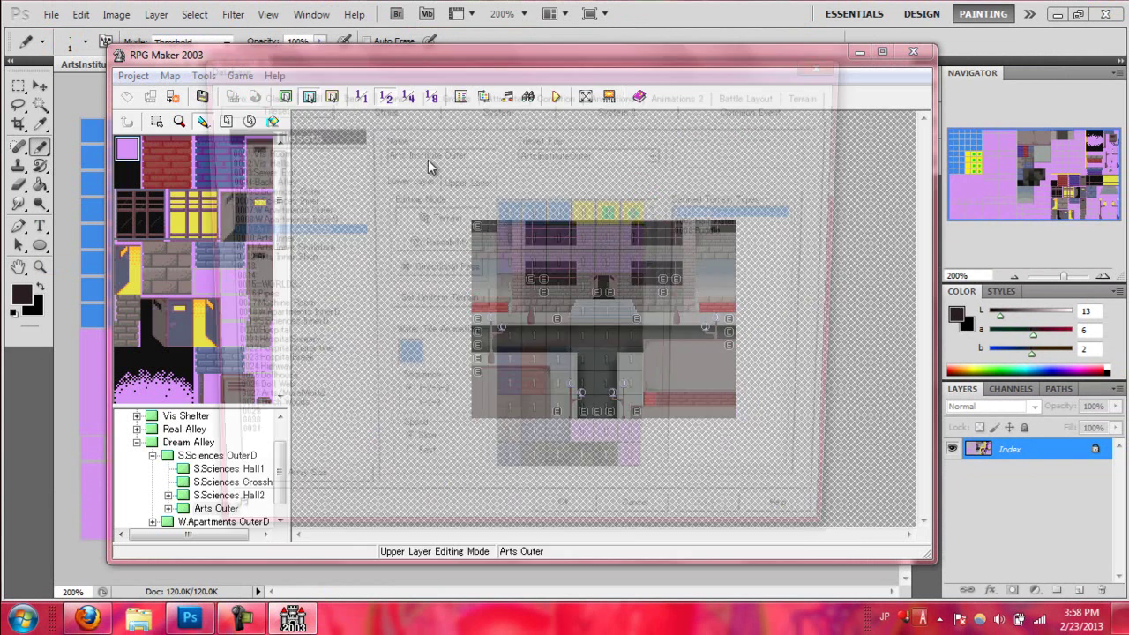
pyautogui.click(660, 154)
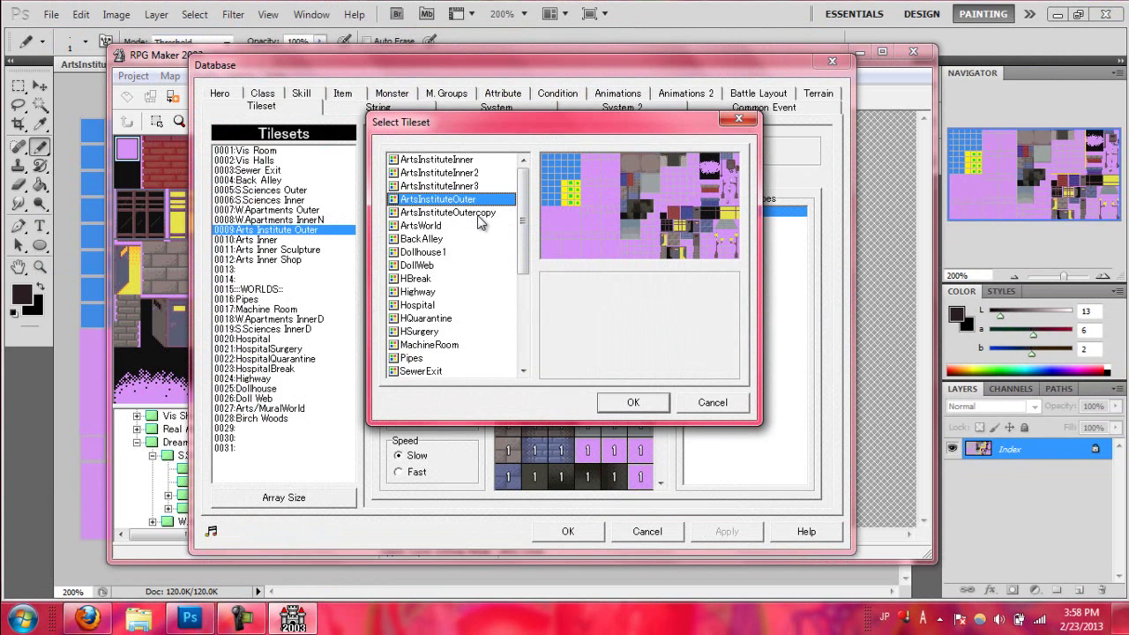
pyautogui.click(480, 221)
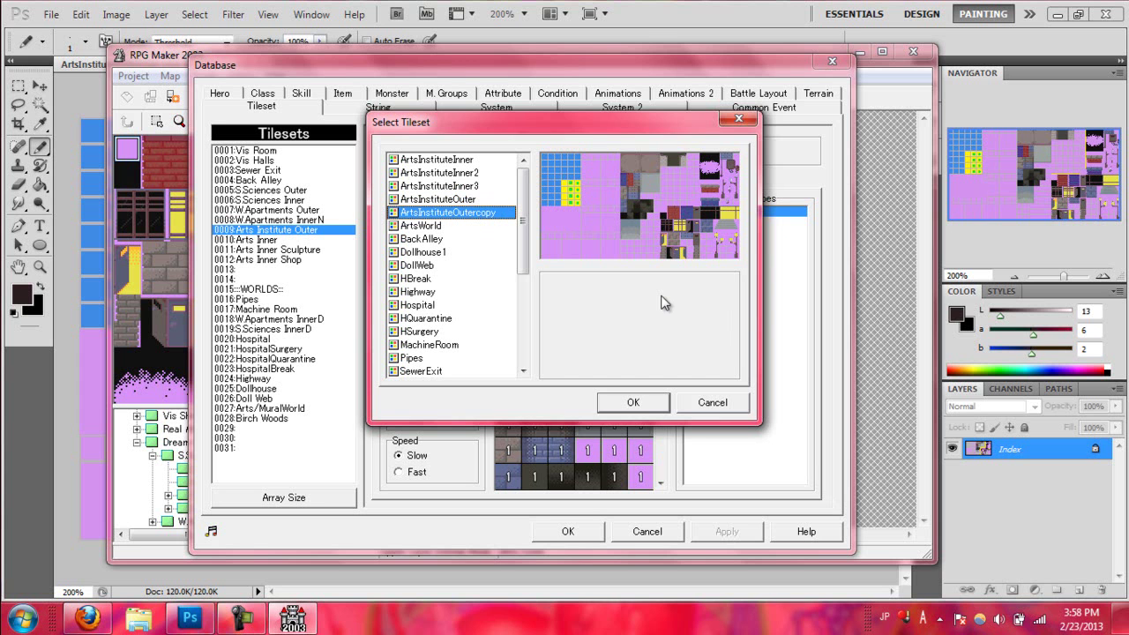
pyautogui.click(652, 398)
pyautogui.click(424, 183)
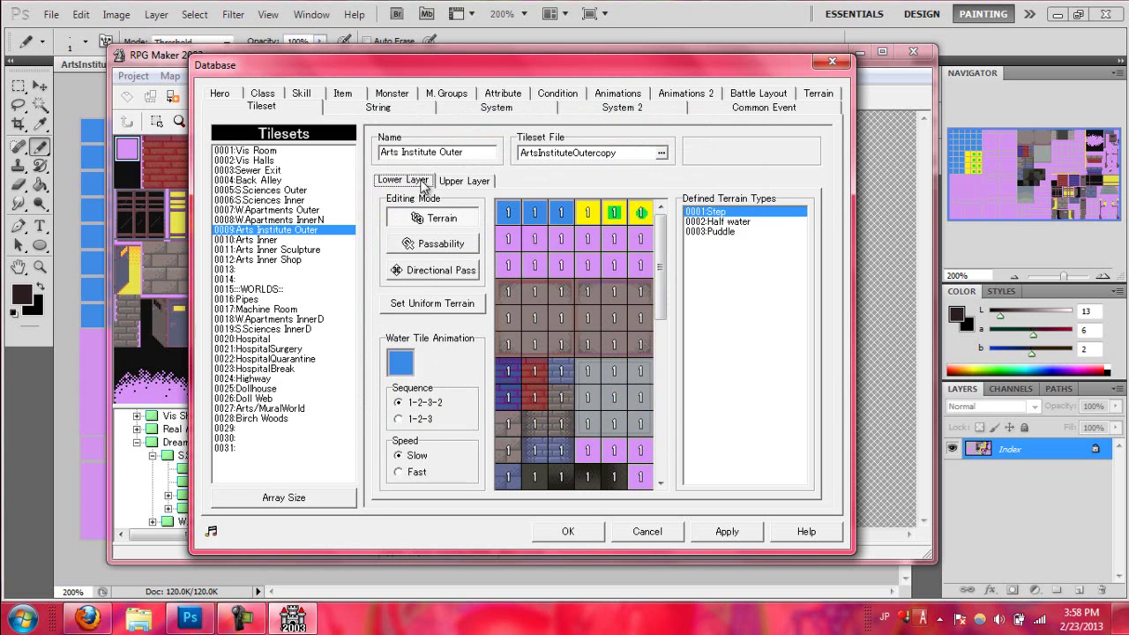
pyautogui.click(465, 182)
pyautogui.click(425, 181)
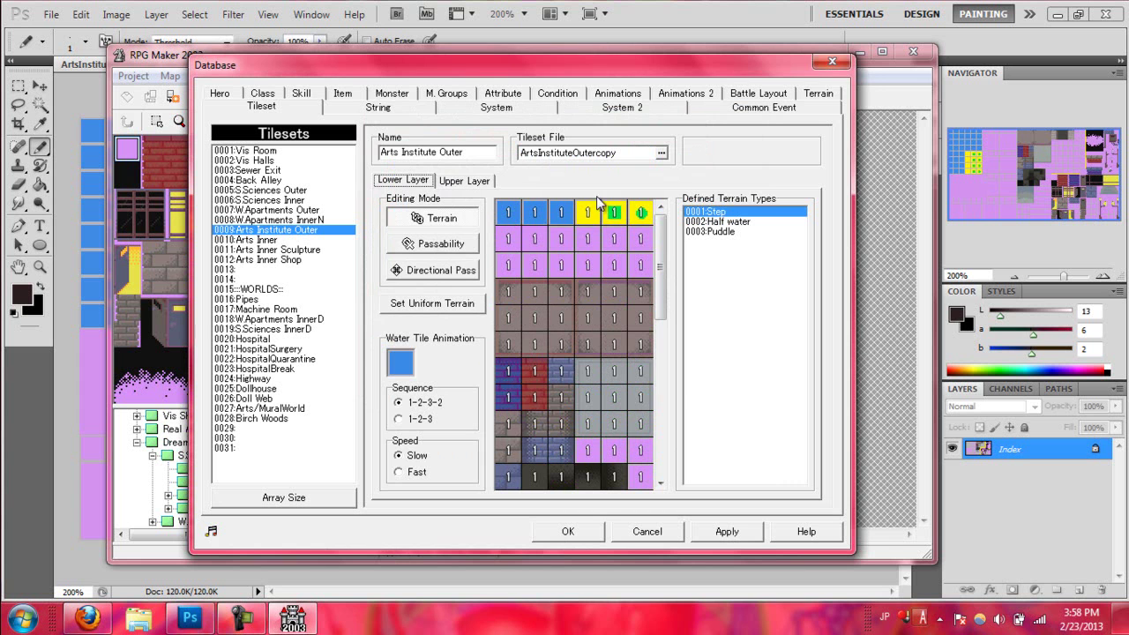
pyautogui.click(663, 154)
pyautogui.click(476, 199)
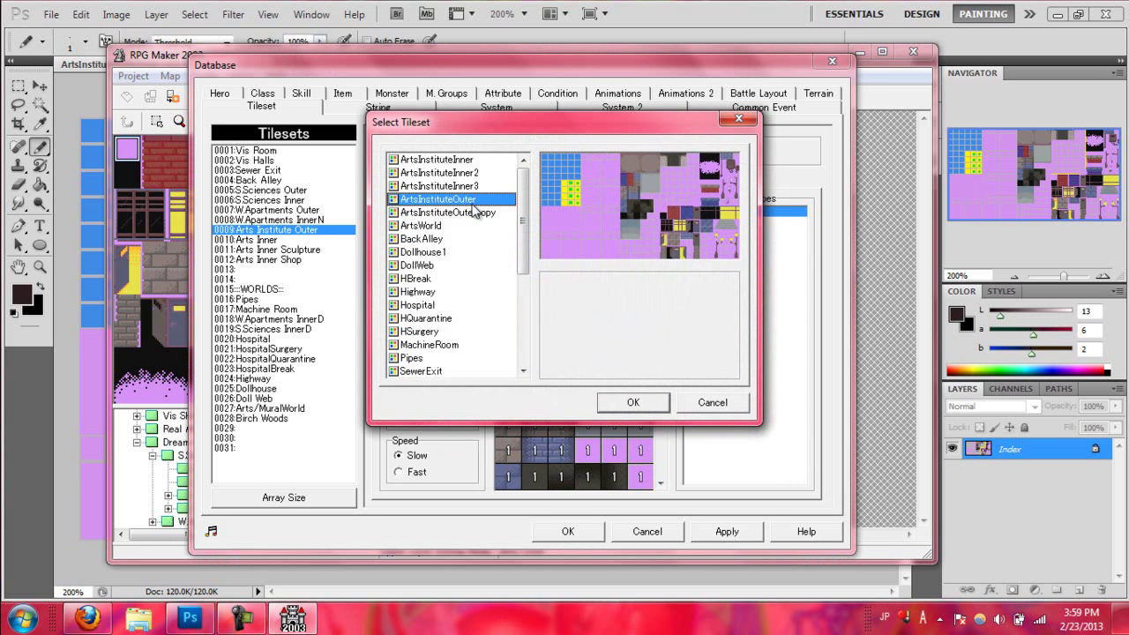
pyautogui.click(630, 404)
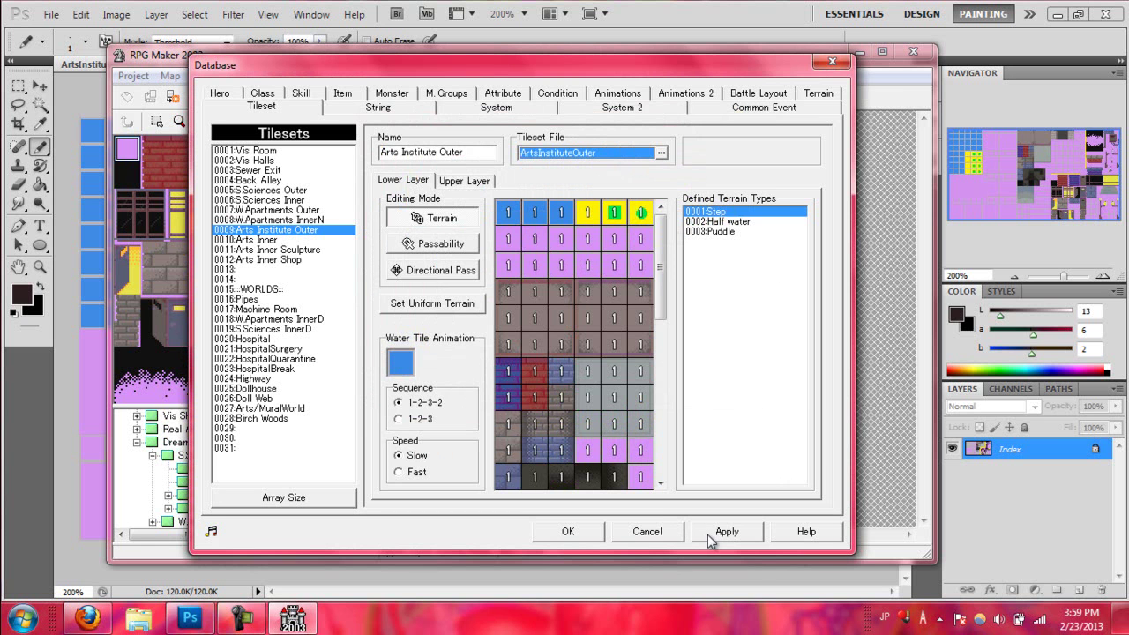
pyautogui.click(708, 535)
pyautogui.click(650, 532)
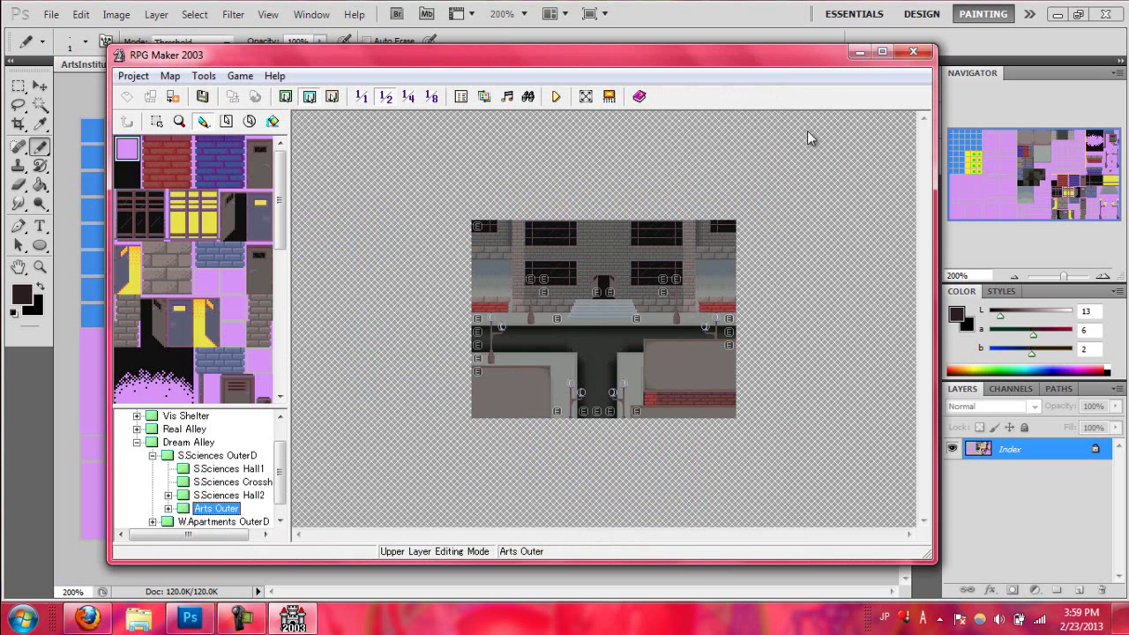
# Close RPG Maker 2003, open Dollhouse1.png from the ChipSet folder and zoom to 200%
pyautogui.click(913, 53)
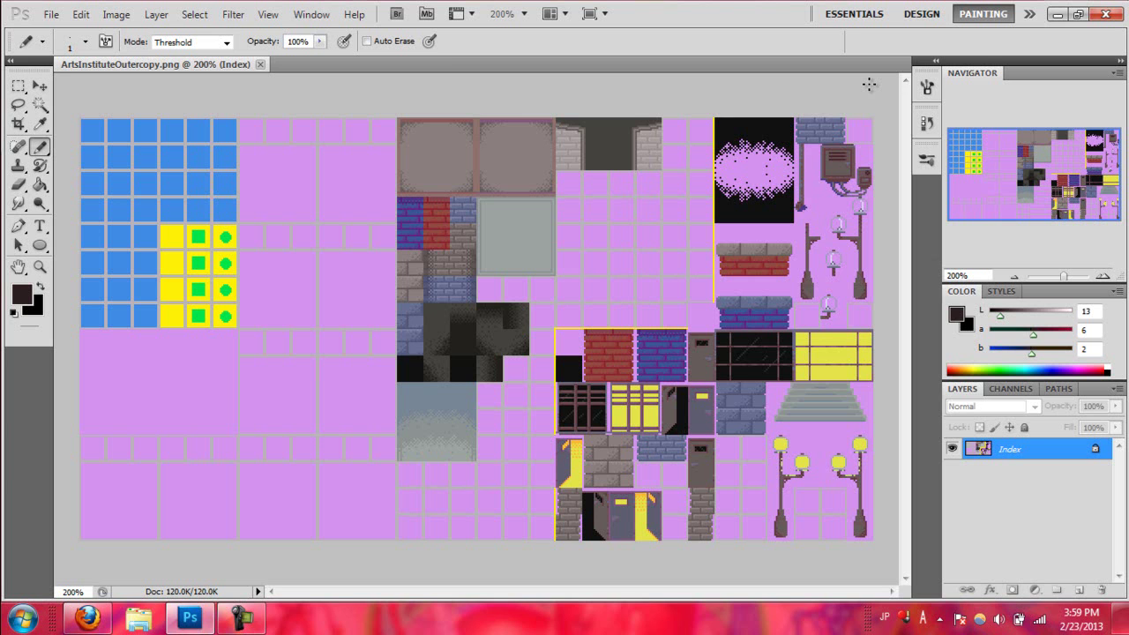
pyautogui.click(51, 15)
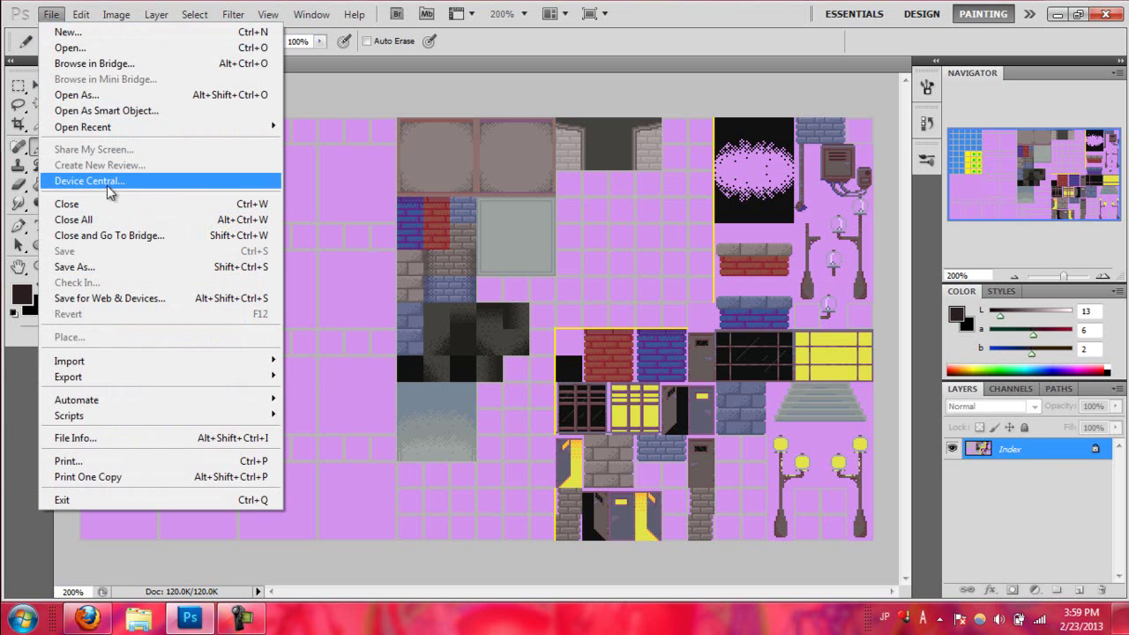
pyautogui.click(97, 48)
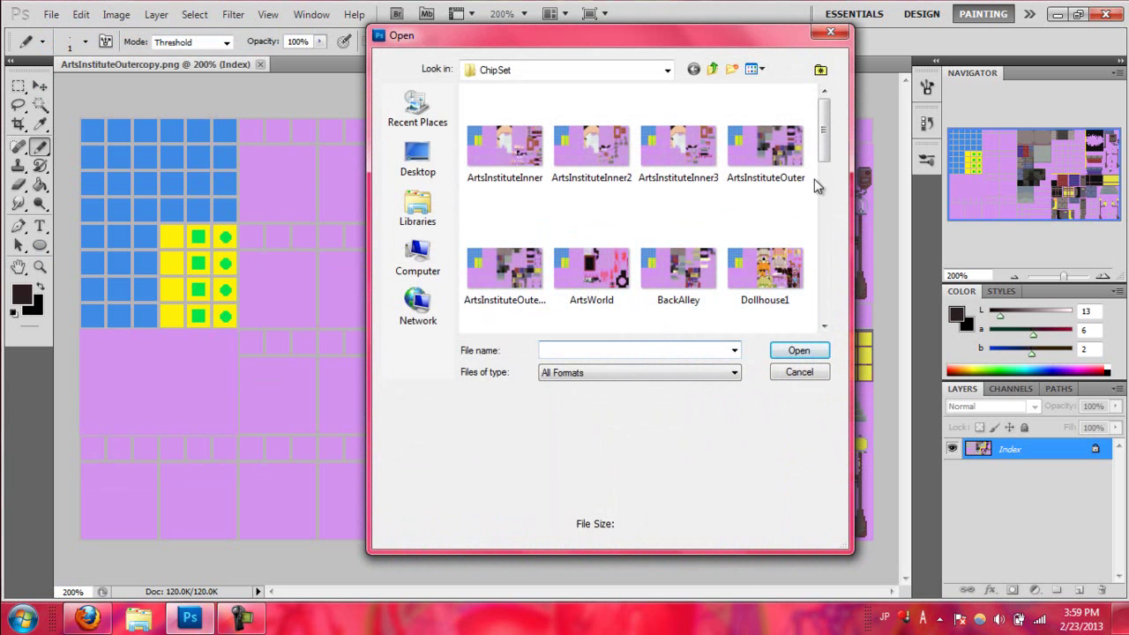
pyautogui.click(763, 301)
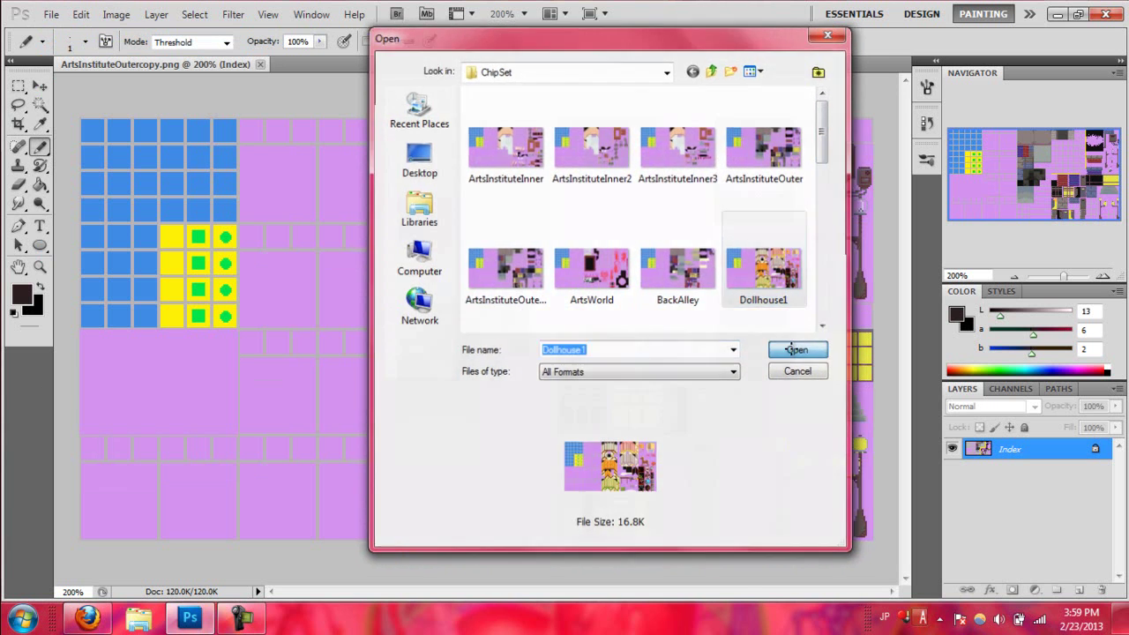
pyautogui.click(785, 351)
pyautogui.click(1105, 275)
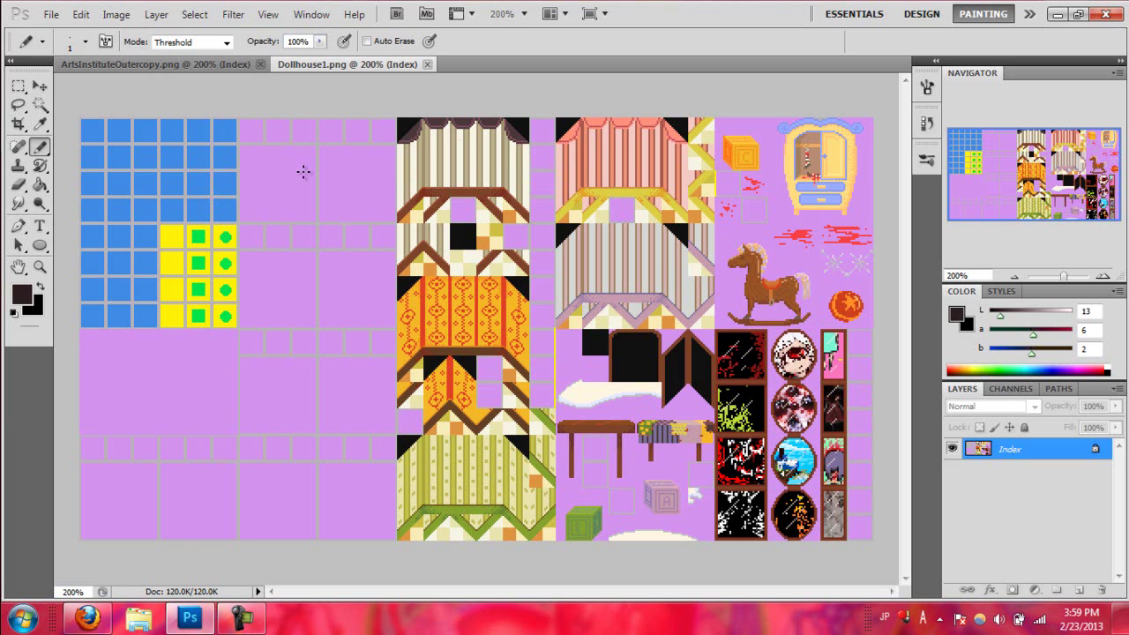
# Convert Dollhouse1 to RGB Color
pyautogui.click(117, 14)
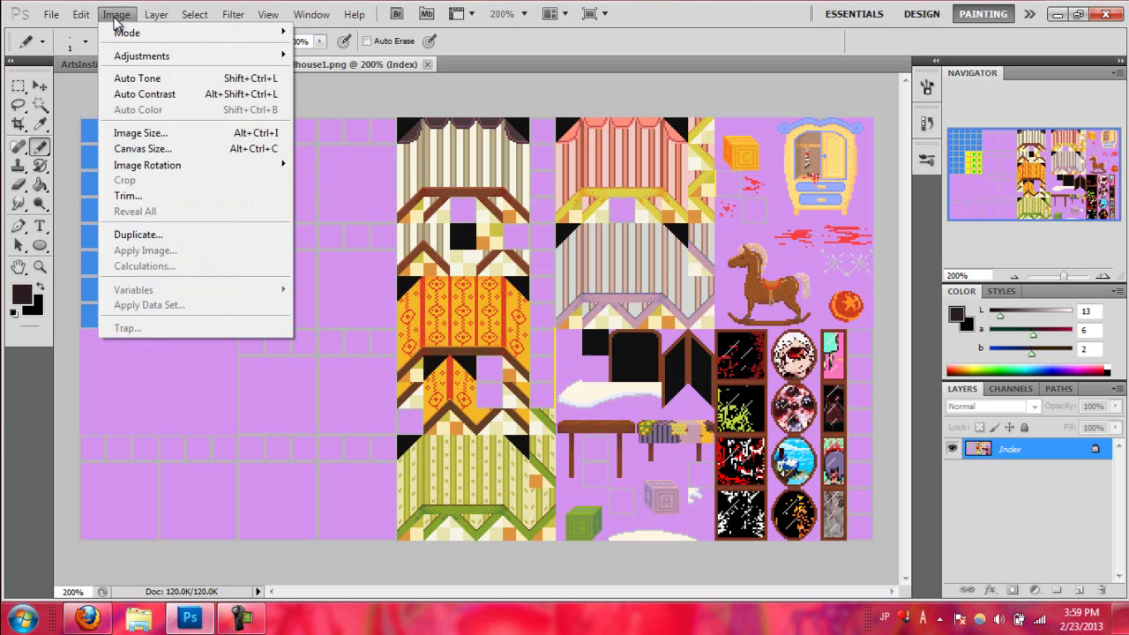
pyautogui.moveTo(258, 39)
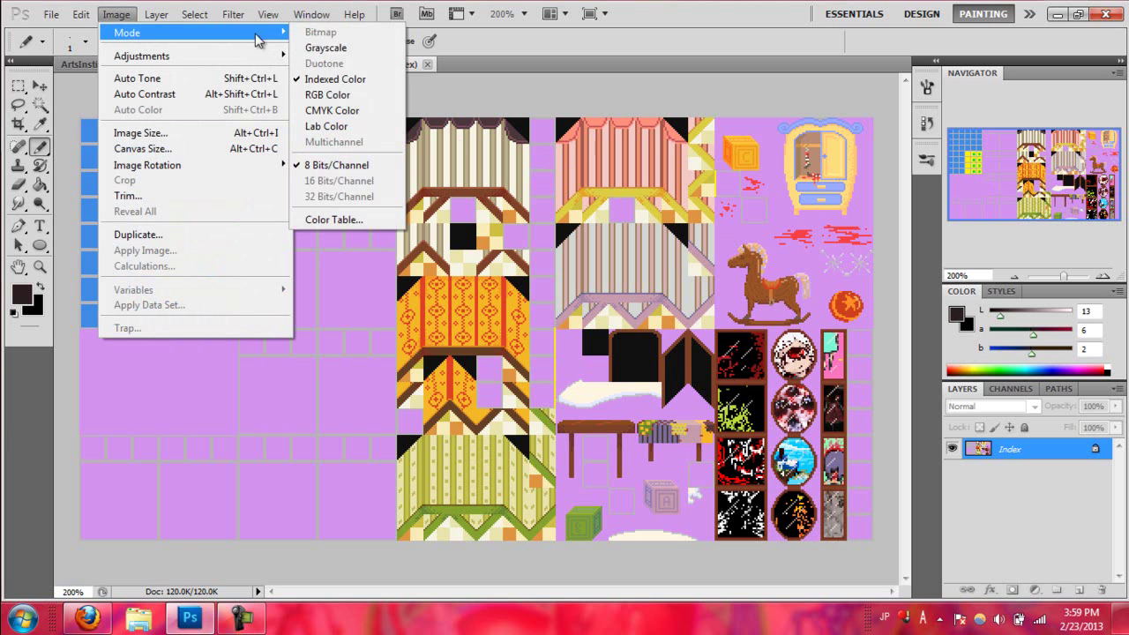
pyautogui.click(331, 95)
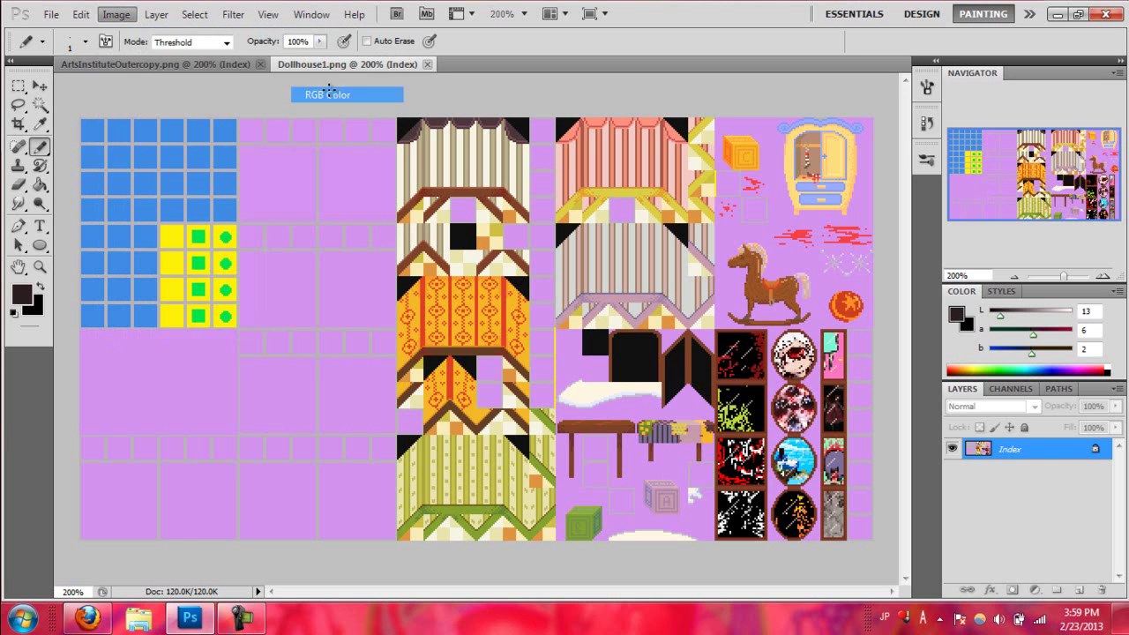
# Try Indexed Color with a Local (Selective) palette, cancel it, and close Dollhouse1
pyautogui.click(117, 14)
pyautogui.moveTo(177, 33)
pyautogui.click(330, 79)
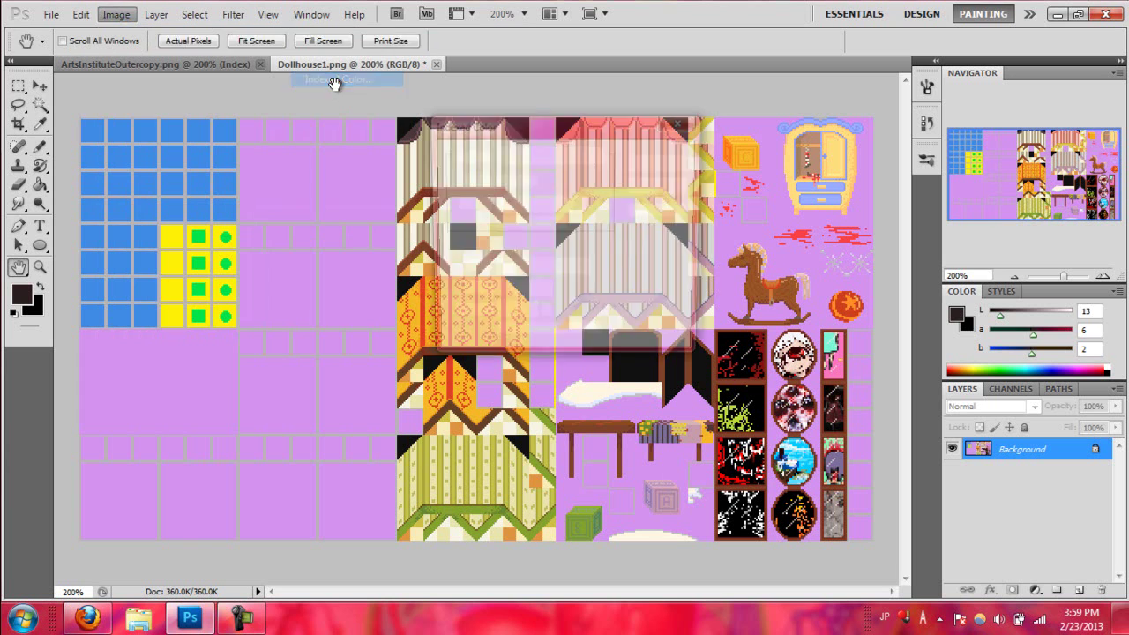
pyautogui.click(599, 156)
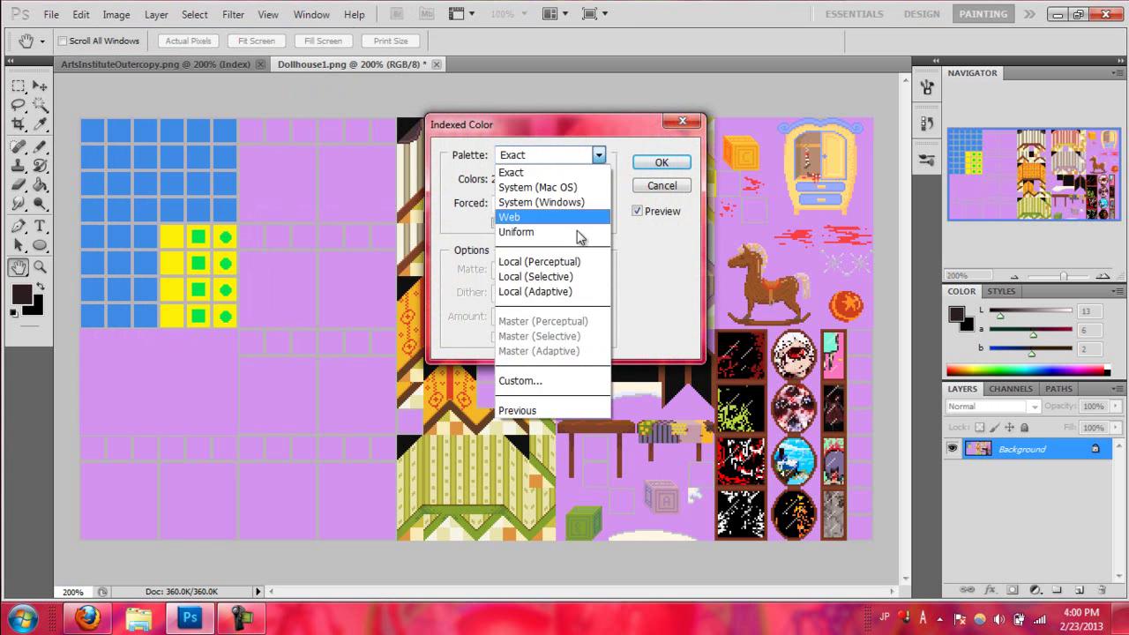
pyautogui.click(561, 273)
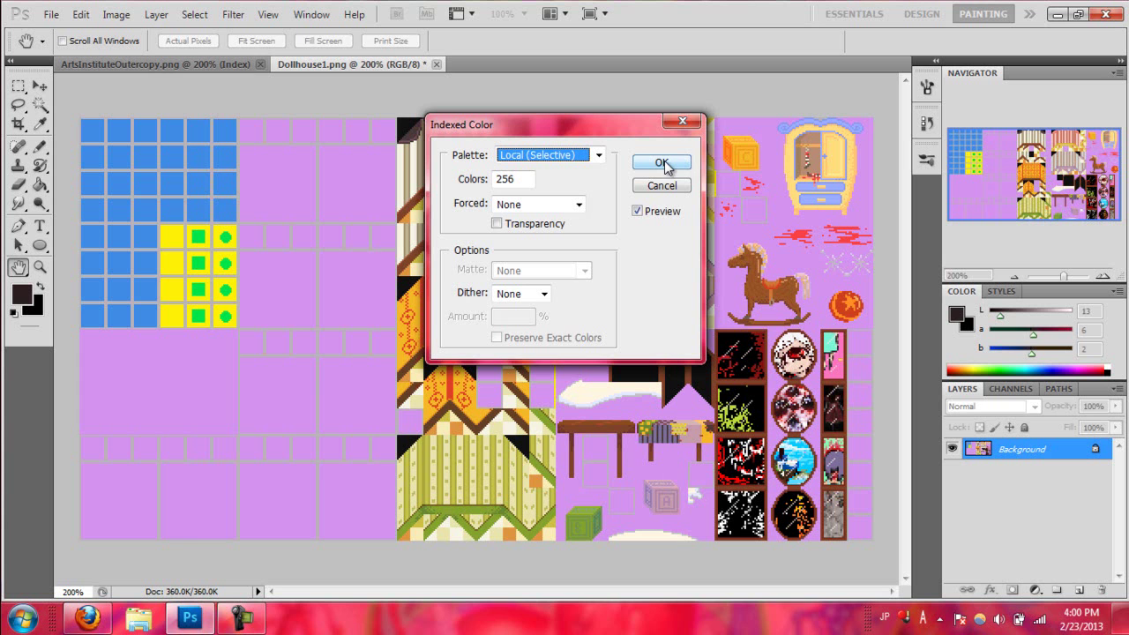
pyautogui.click(678, 184)
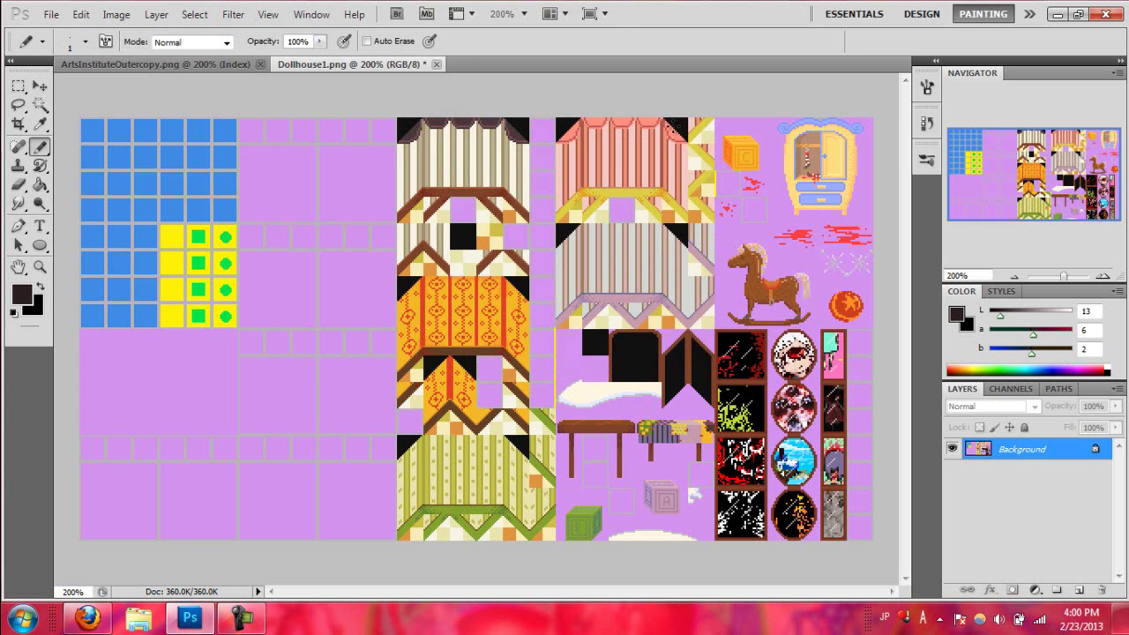
pyautogui.click(436, 64)
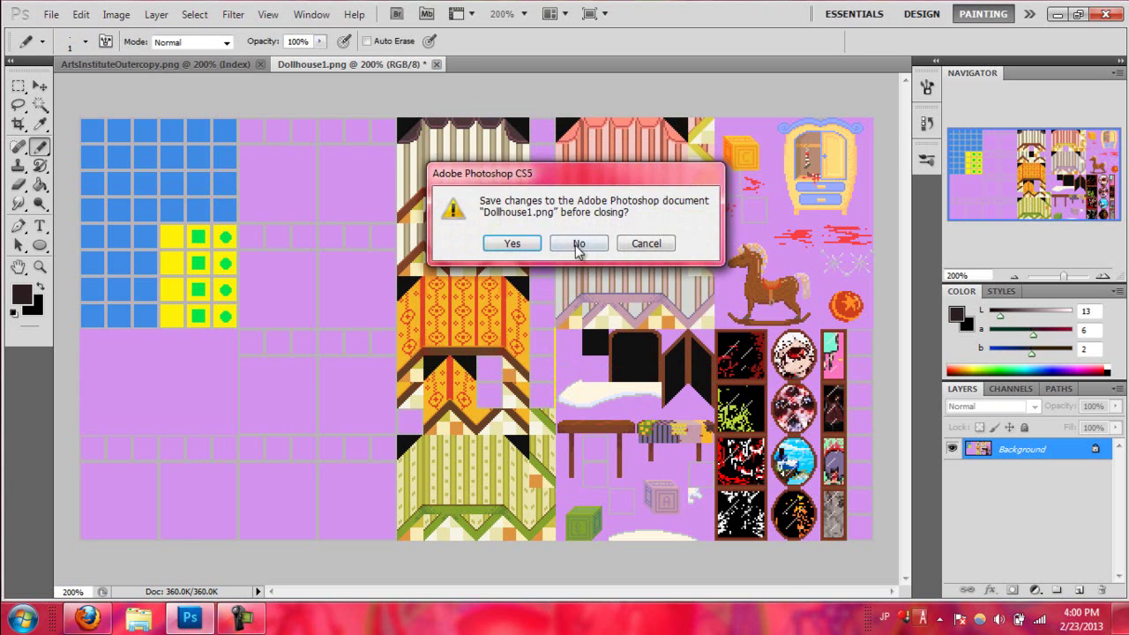
# Discard Dollhouse1's changes, close ArtsInstituteOutercopy, and browse to the rpg2003 folder
pyautogui.click(576, 242)
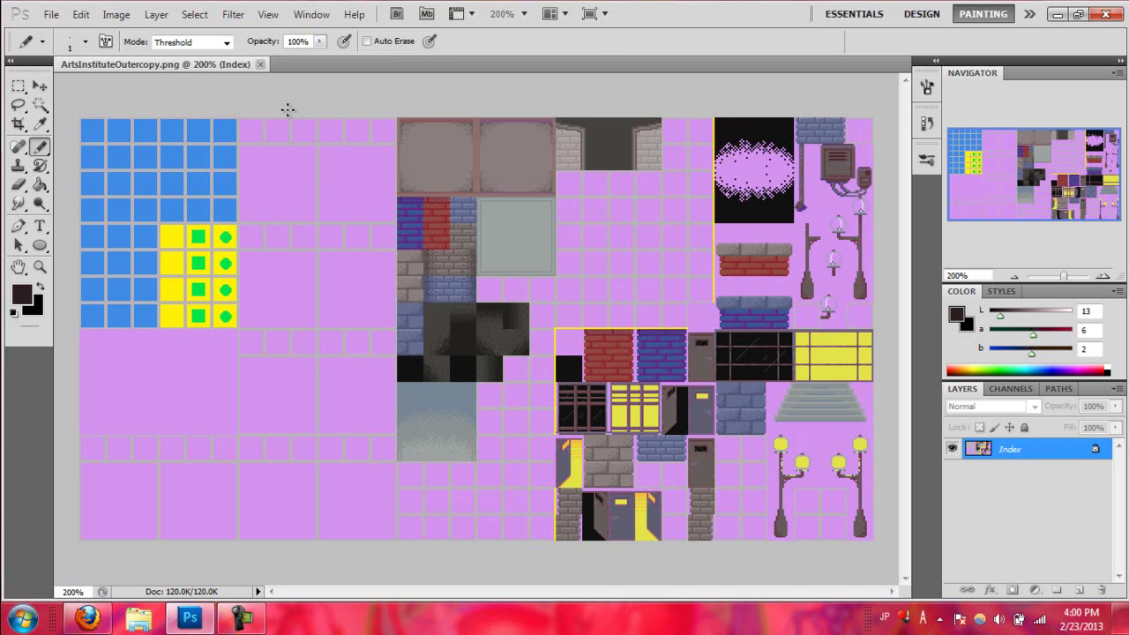
pyautogui.click(260, 66)
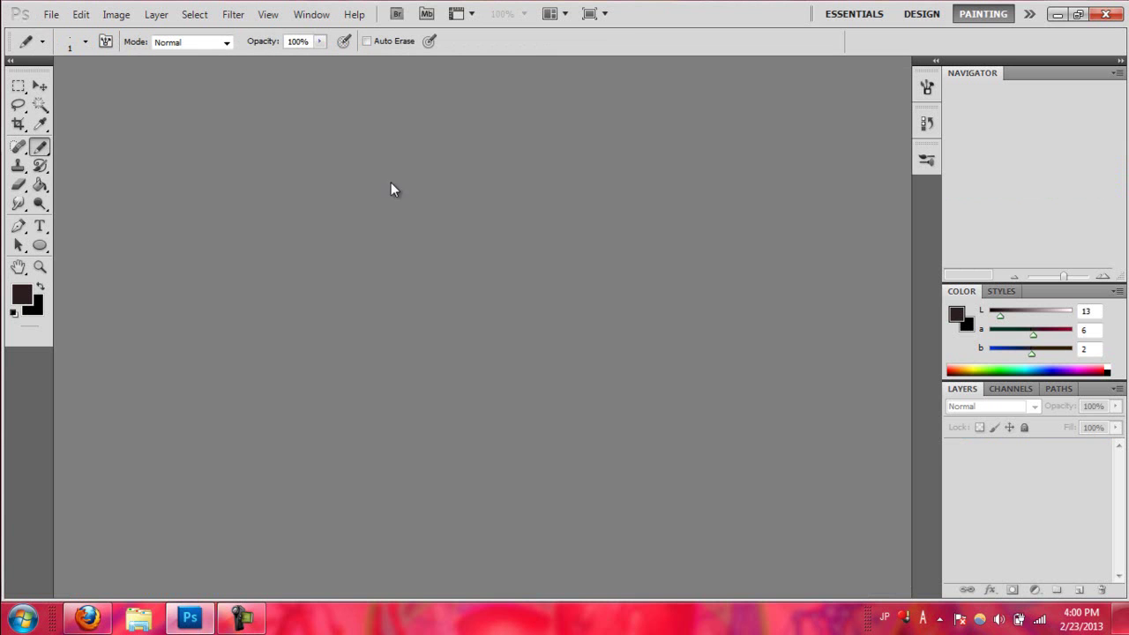
pyautogui.click(52, 14)
pyautogui.click(55, 45)
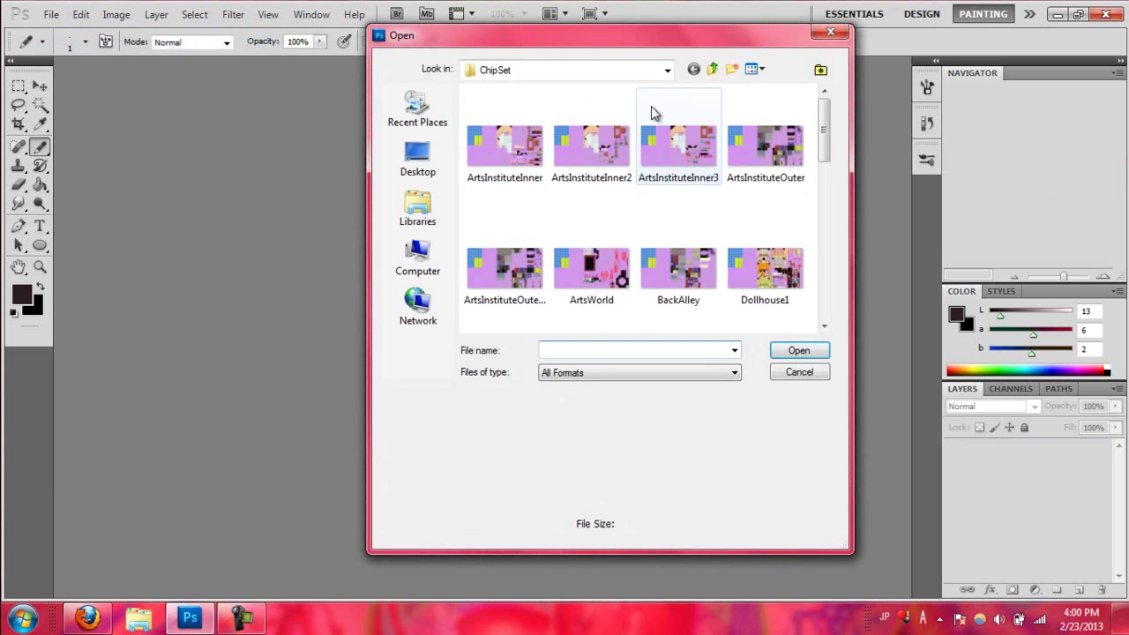
pyautogui.click(668, 70)
pyautogui.click(538, 214)
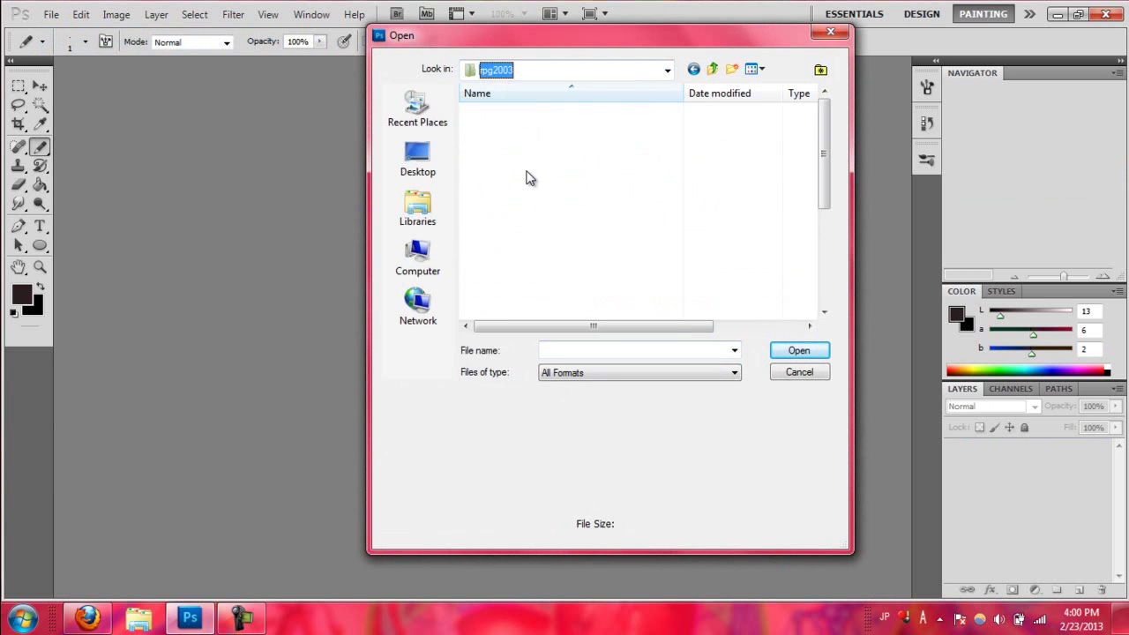
# Open Sewers.png from The Looking Glass v0.06BETA game's ChipSet folder
pyautogui.doubleClick(526, 208)
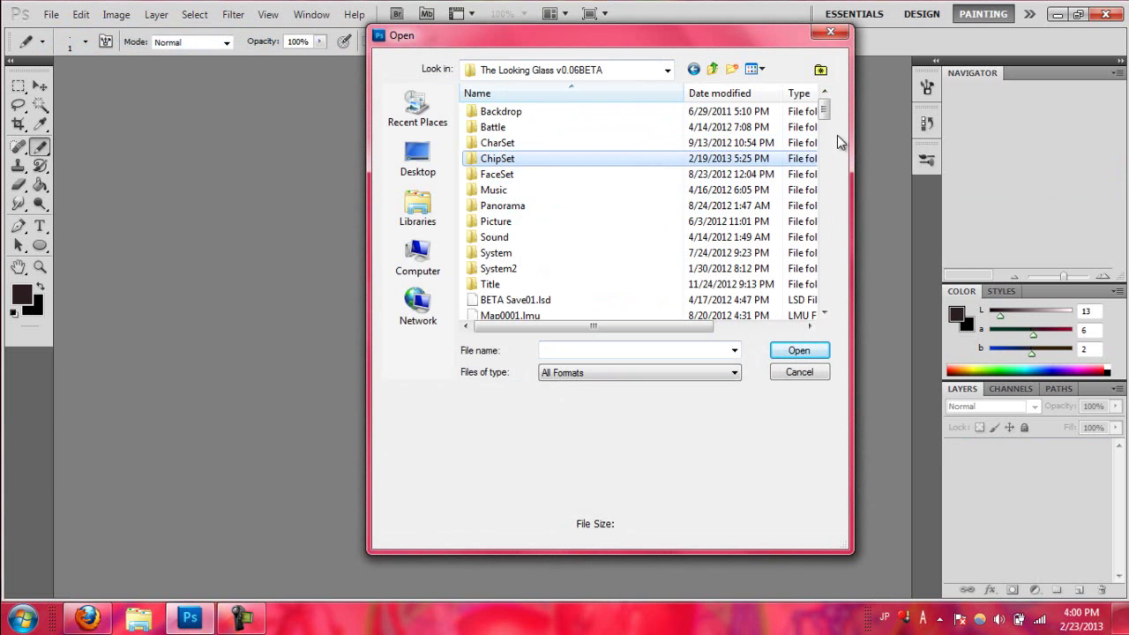
pyautogui.click(649, 158)
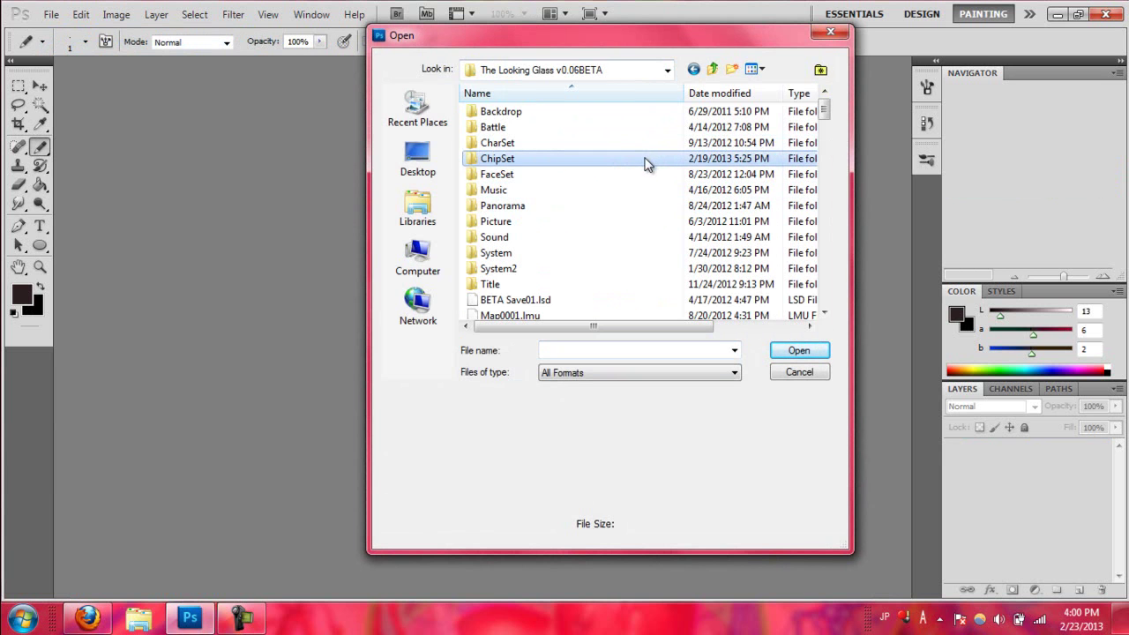
pyautogui.doubleClick(649, 159)
pyautogui.moveTo(825, 144); pyautogui.dragTo(821, 304)
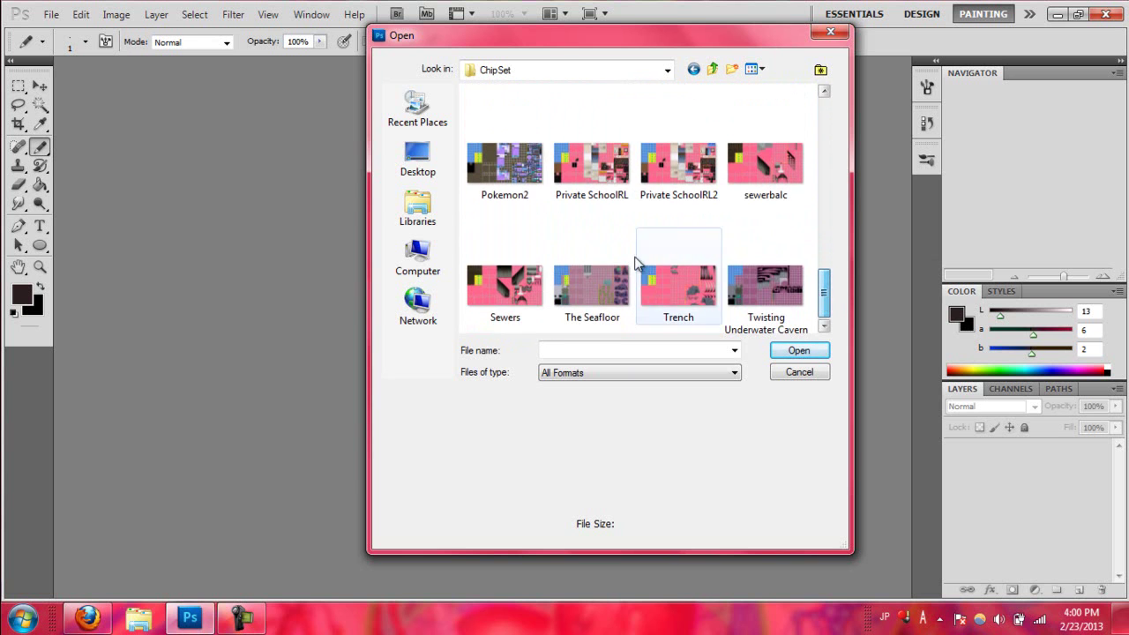
pyautogui.click(504, 286)
pyautogui.click(799, 350)
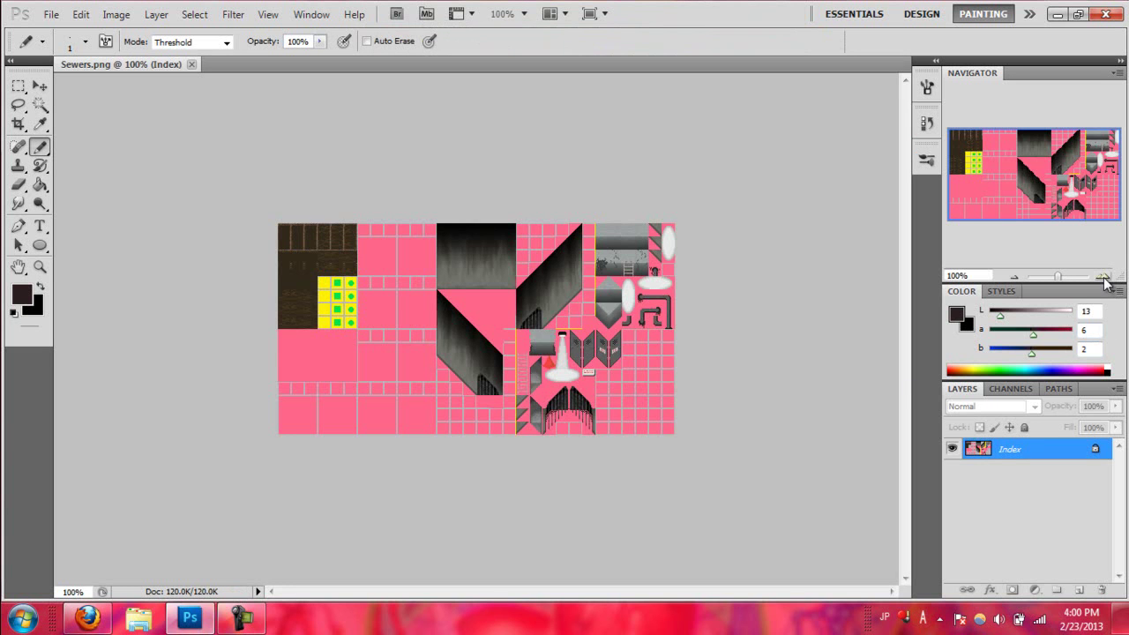
# Zoom in beyond 200% to inspect the upper Sewers tiles, then close Sewers.png
pyautogui.click(1103, 278)
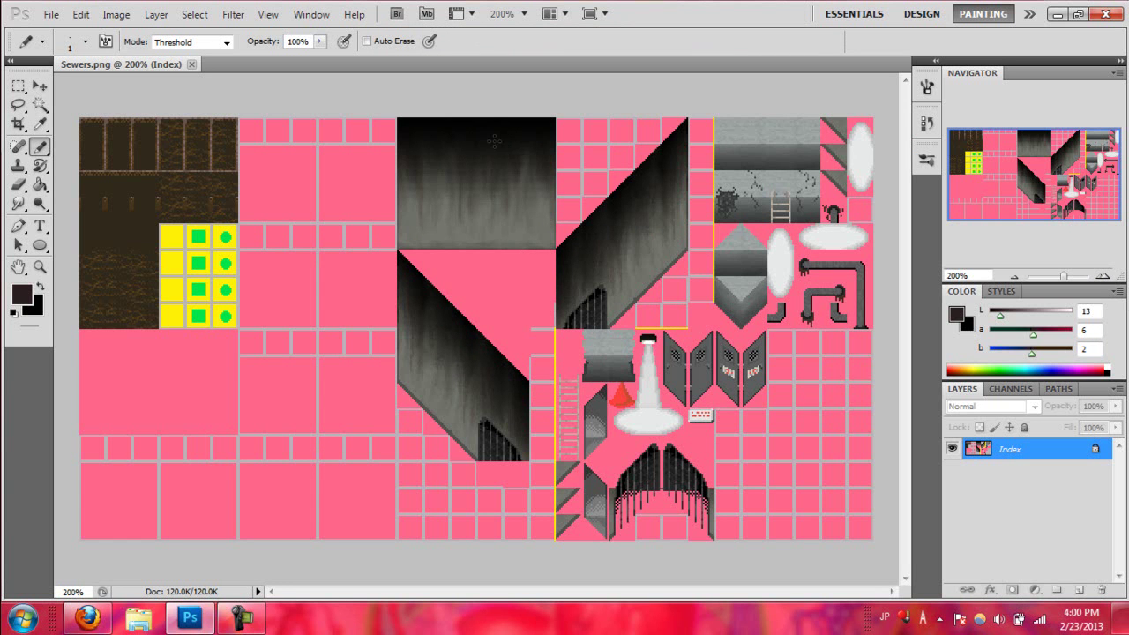
pyautogui.click(1104, 278)
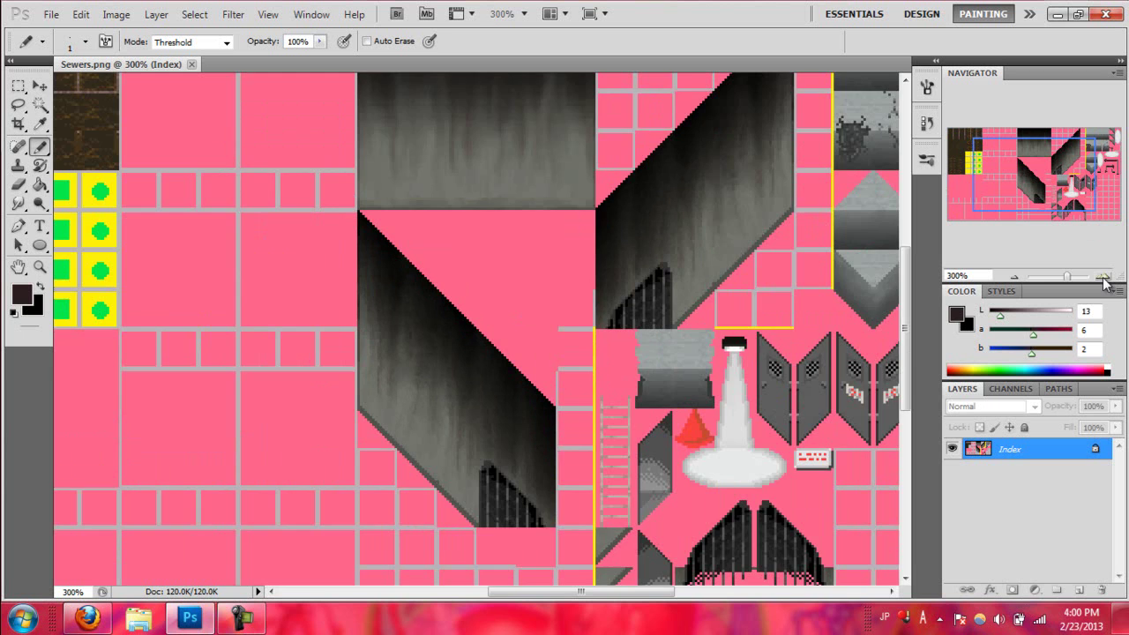
pyautogui.moveTo(1021, 162); pyautogui.dragTo(1024, 146)
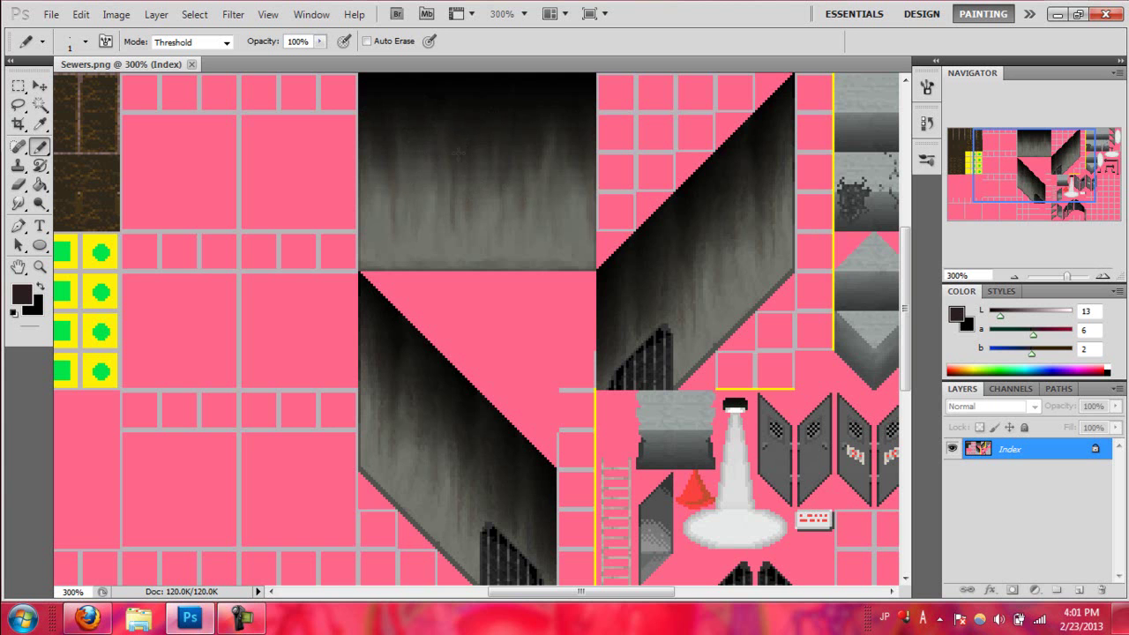
pyautogui.click(192, 65)
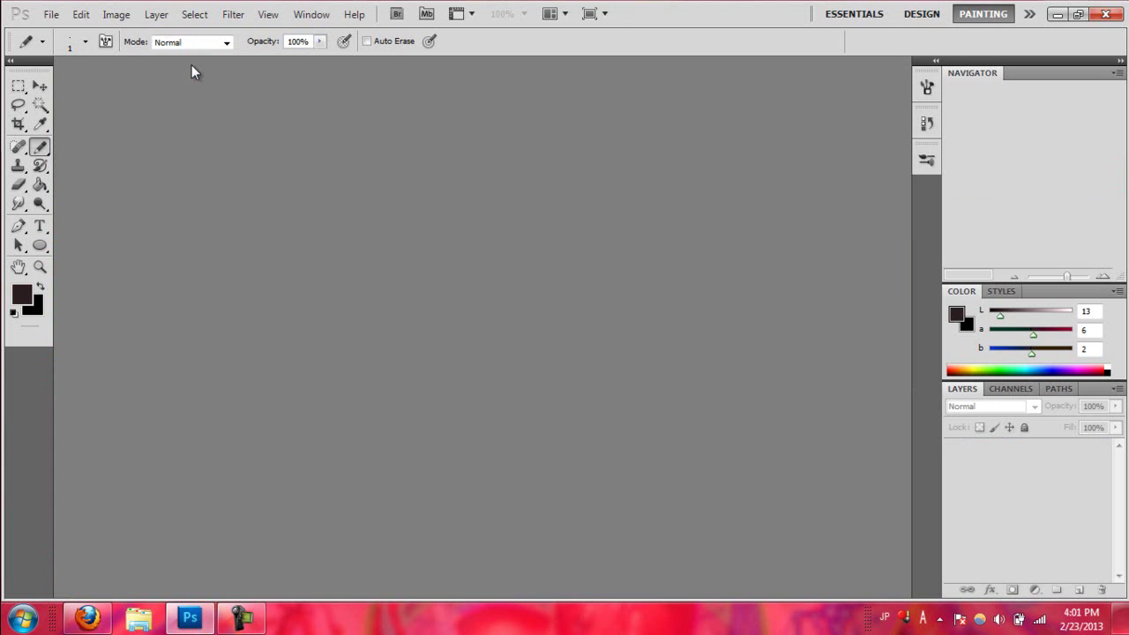
# Browse to rpg2003 > Fleshchild > ChipSet, preview ArtsWorld and HBreak, and open DollWeb.png
pyautogui.click(51, 14)
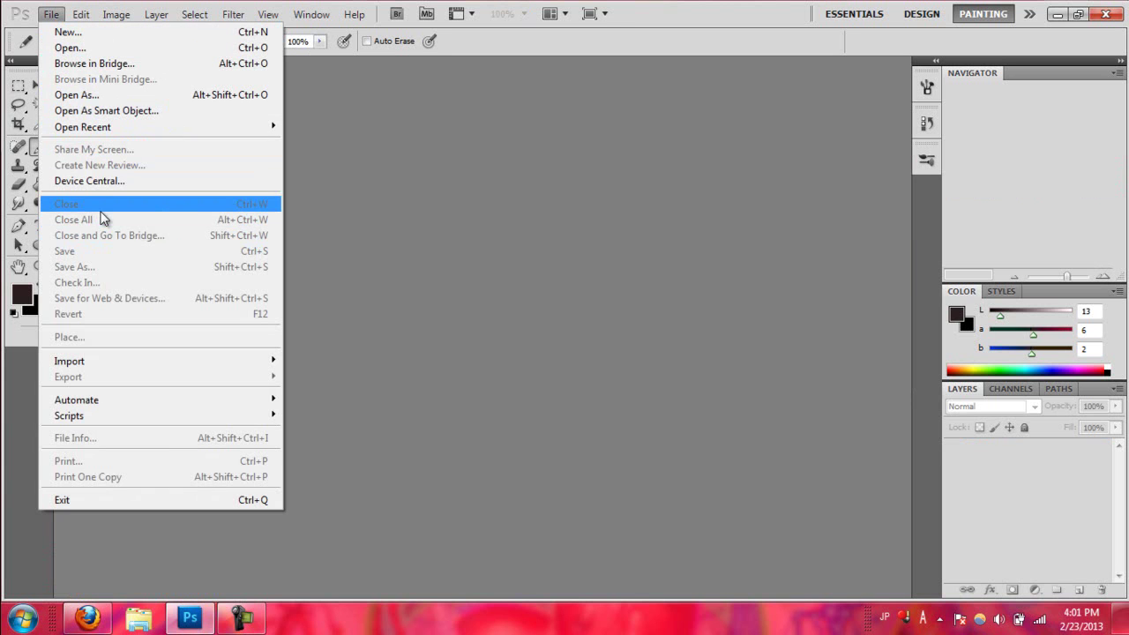
pyautogui.click(84, 47)
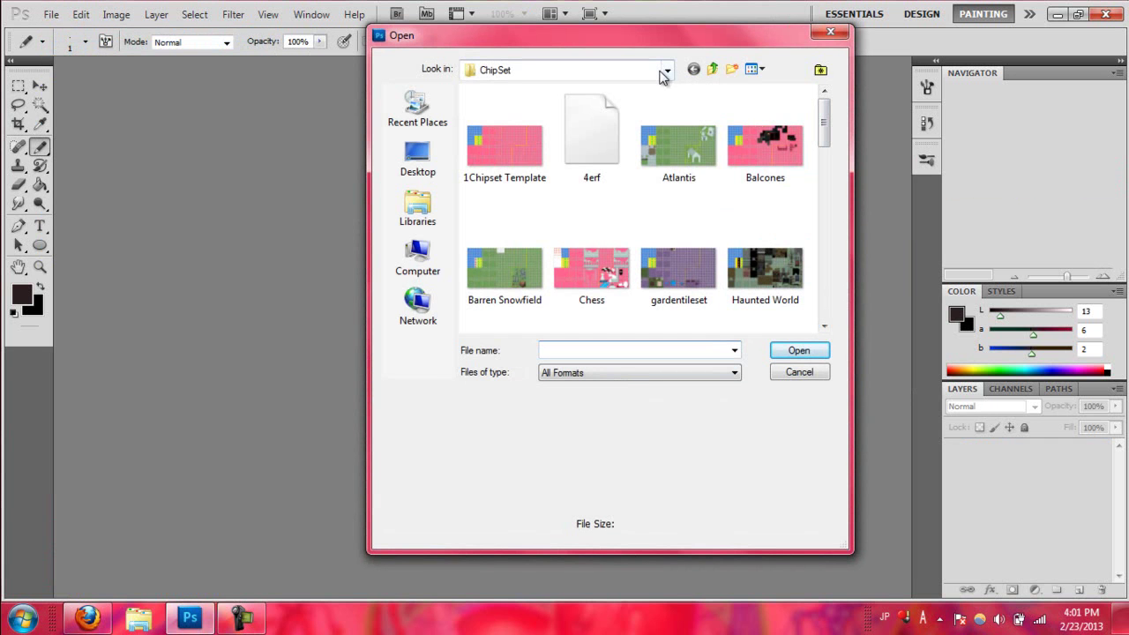
pyautogui.click(667, 70)
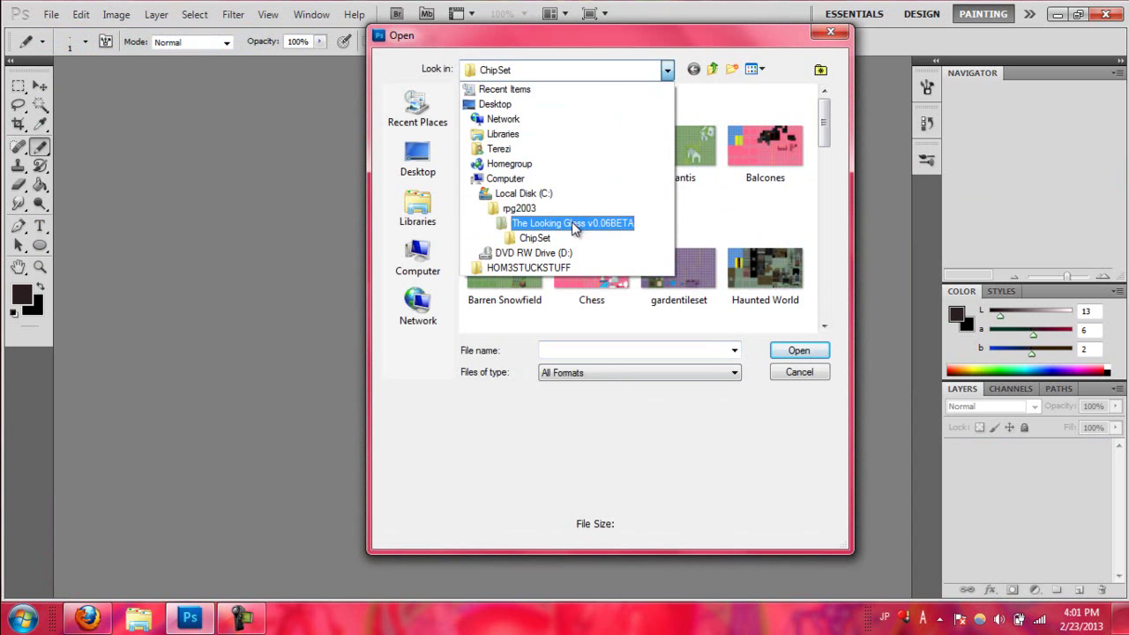
pyautogui.click(520, 208)
pyautogui.doubleClick(522, 129)
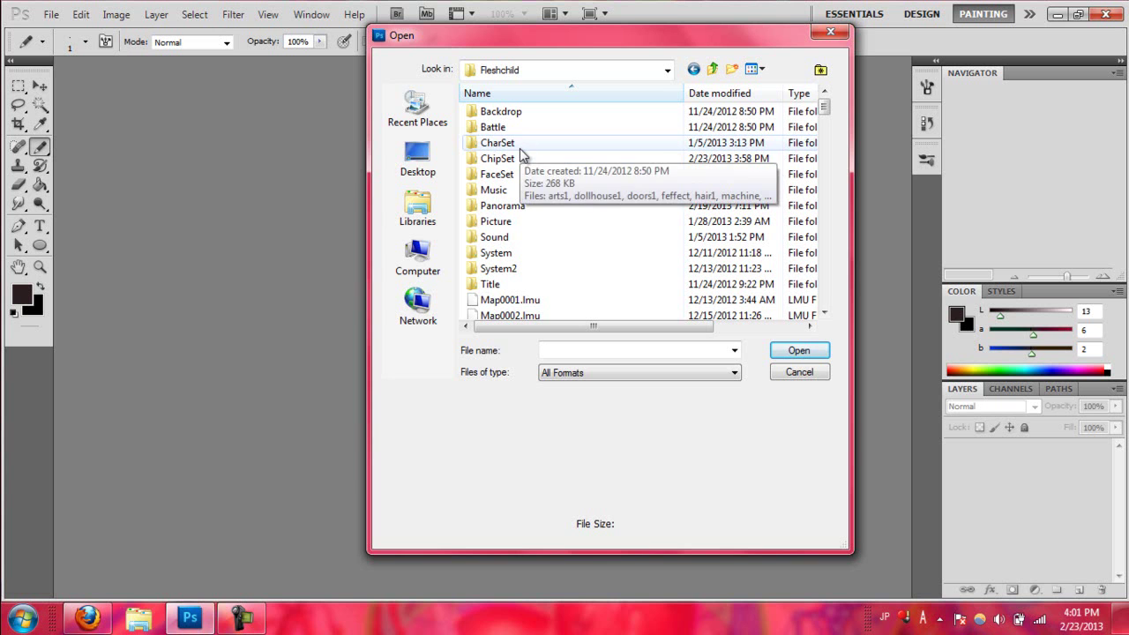
pyautogui.doubleClick(521, 157)
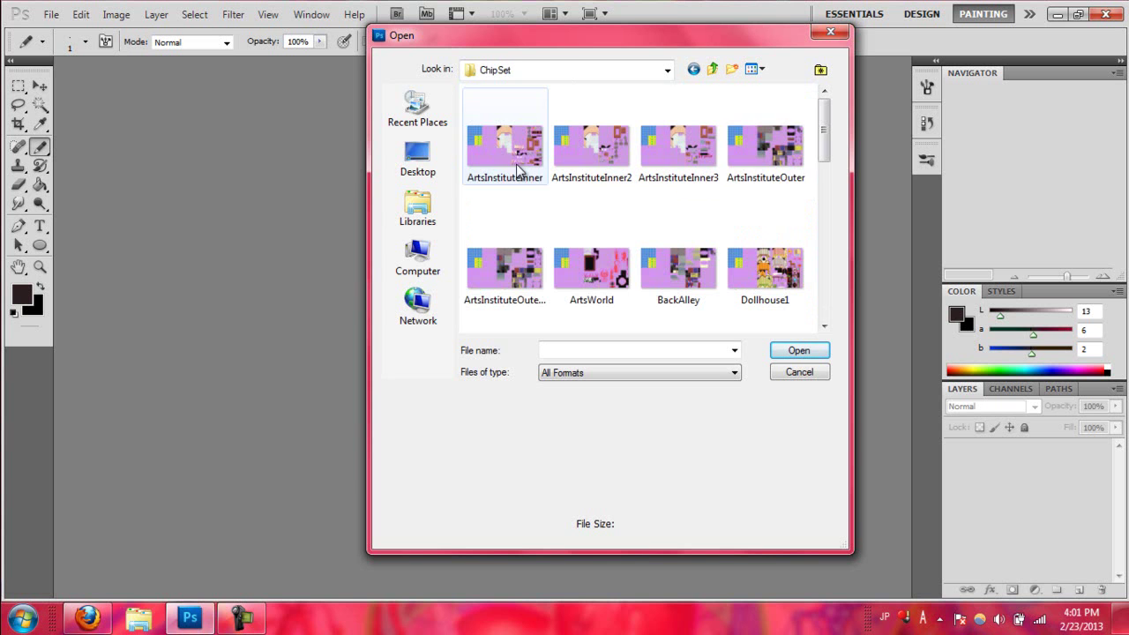
pyautogui.moveTo(825, 142); pyautogui.dragTo(825, 162)
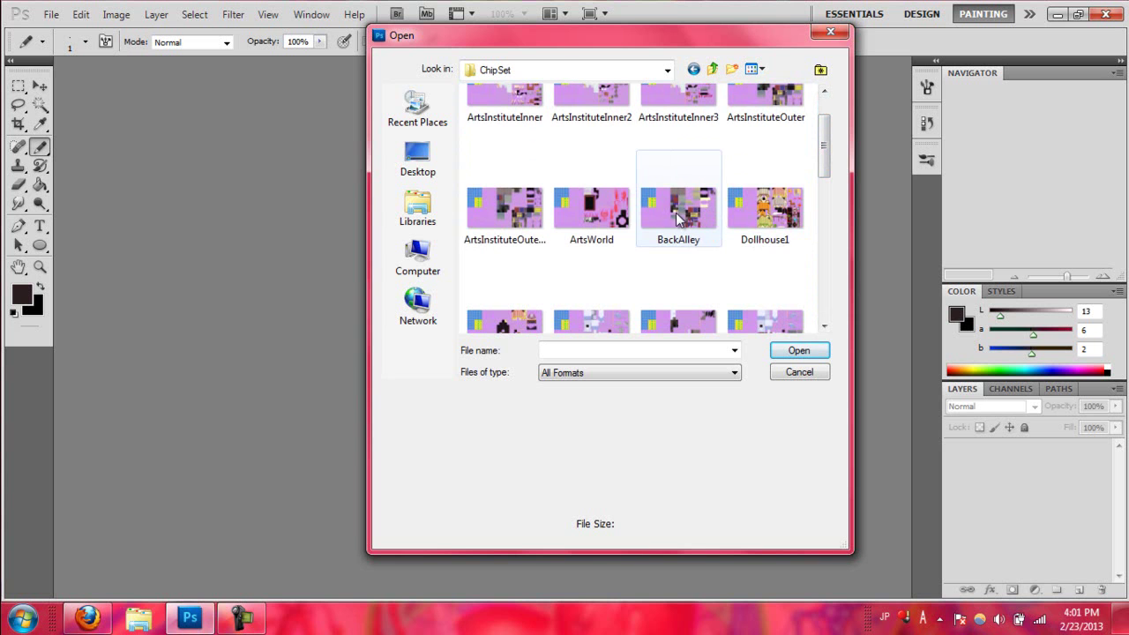
pyautogui.click(594, 221)
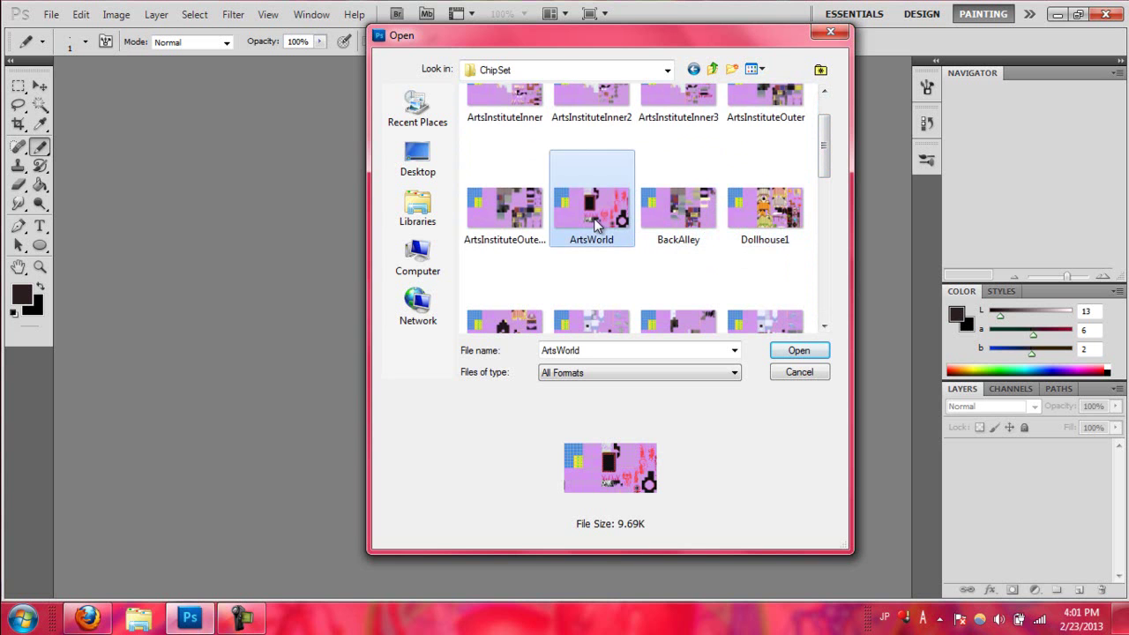
pyautogui.moveTo(821, 146); pyautogui.dragTo(824, 184)
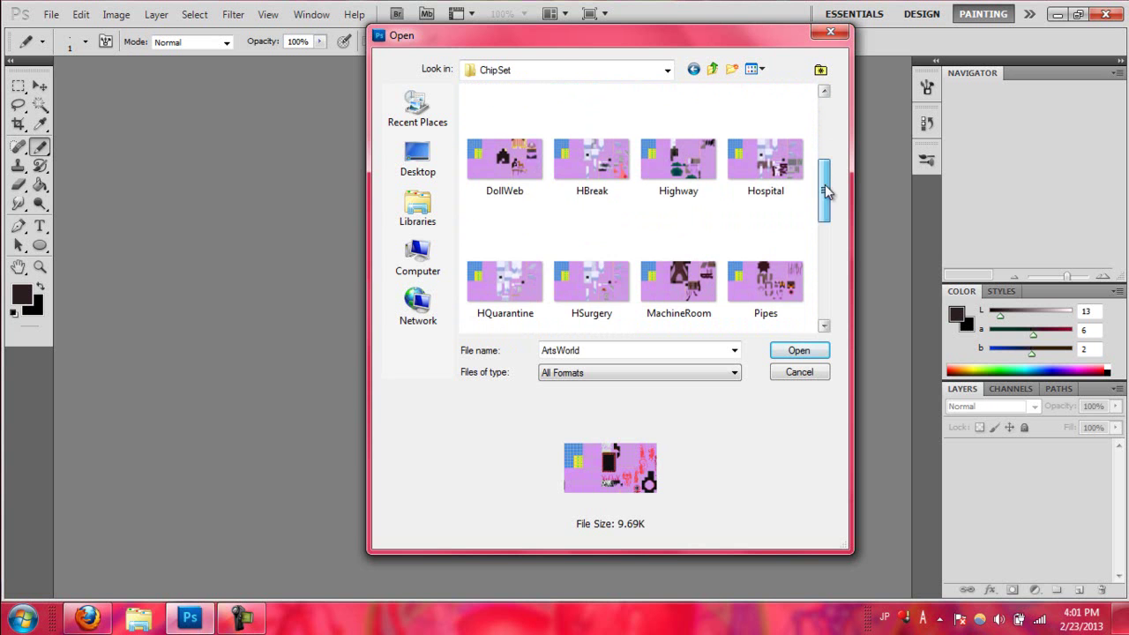
pyautogui.click(620, 202)
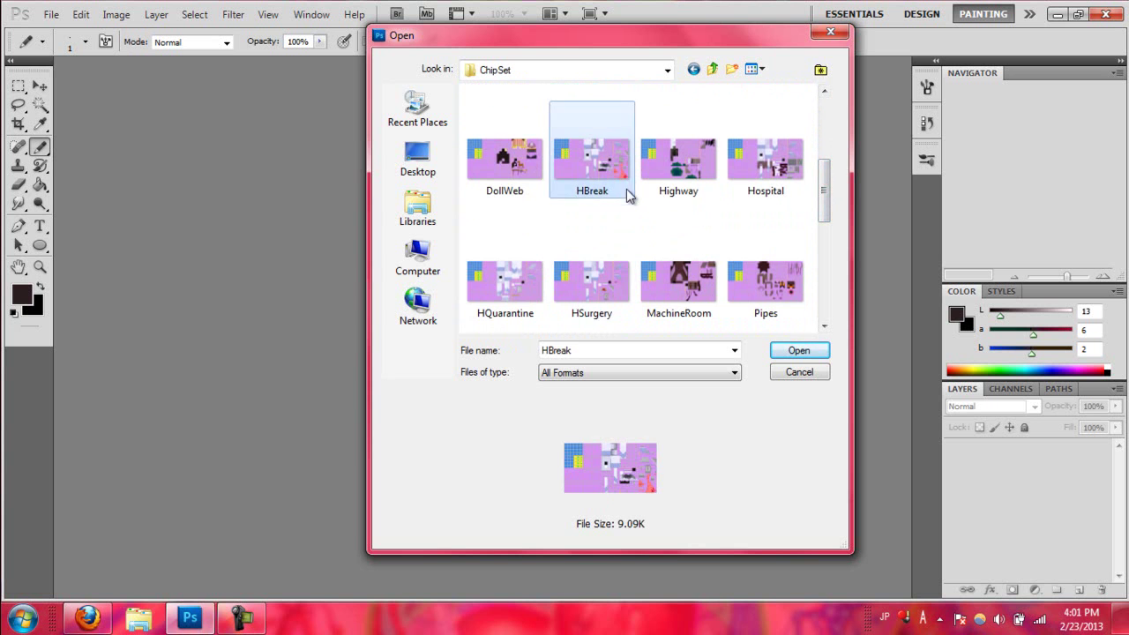
pyautogui.click(534, 181)
pyautogui.click(800, 347)
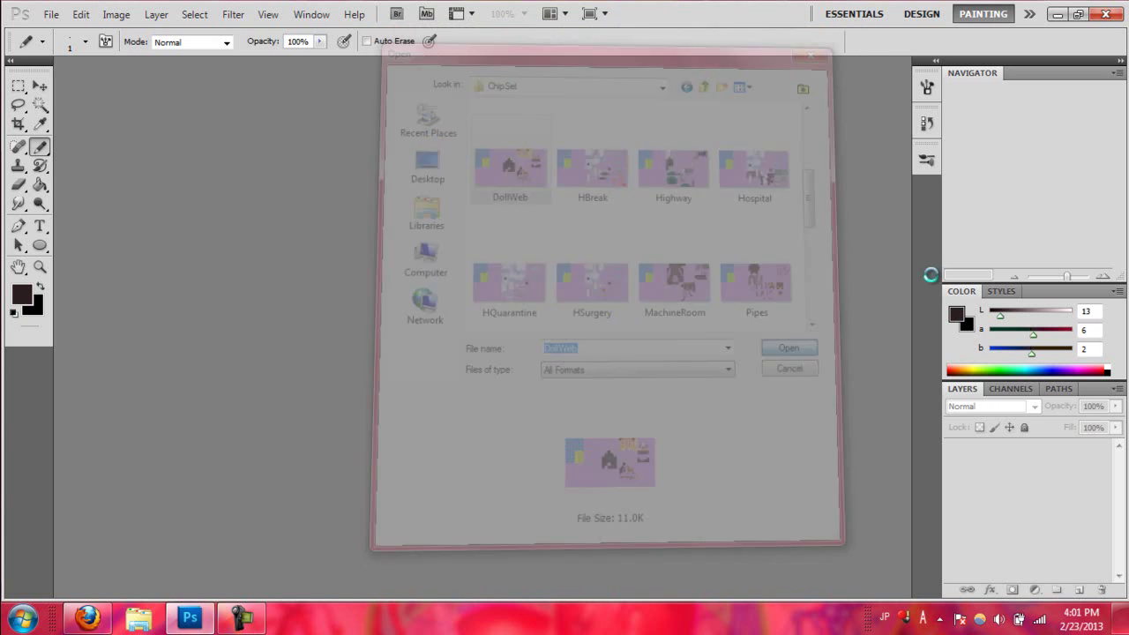
# Zoom in on the DollWeb tiles, back out to 200%, then close DollWeb.png
pyautogui.click(1103, 276)
pyautogui.click(1103, 276)
pyautogui.click(1102, 276)
pyautogui.click(1102, 276)
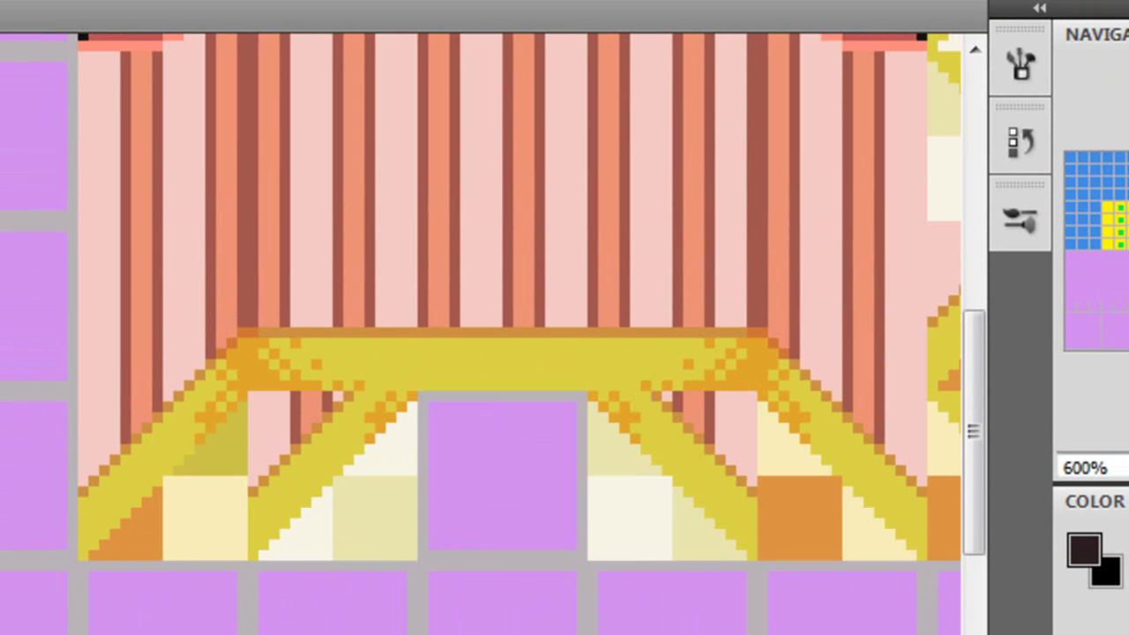
pyautogui.click(1014, 278)
pyautogui.click(1015, 278)
pyautogui.click(1014, 278)
pyautogui.click(1014, 278)
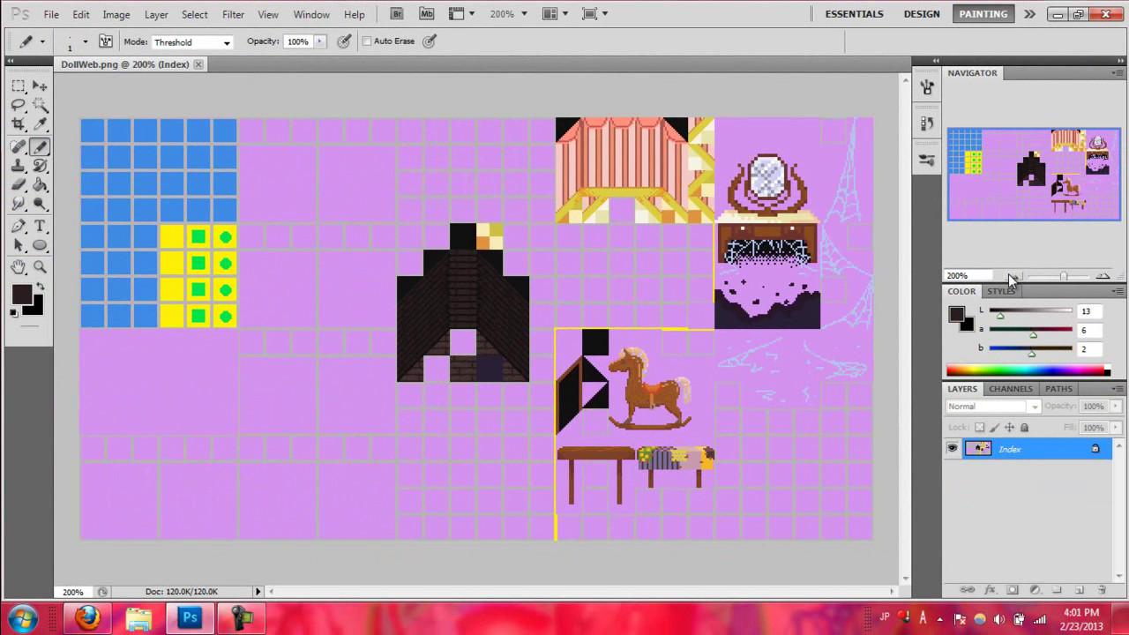
pyautogui.click(198, 64)
# Reopen Sewers.png from File > Open Recent
pyautogui.click(51, 14)
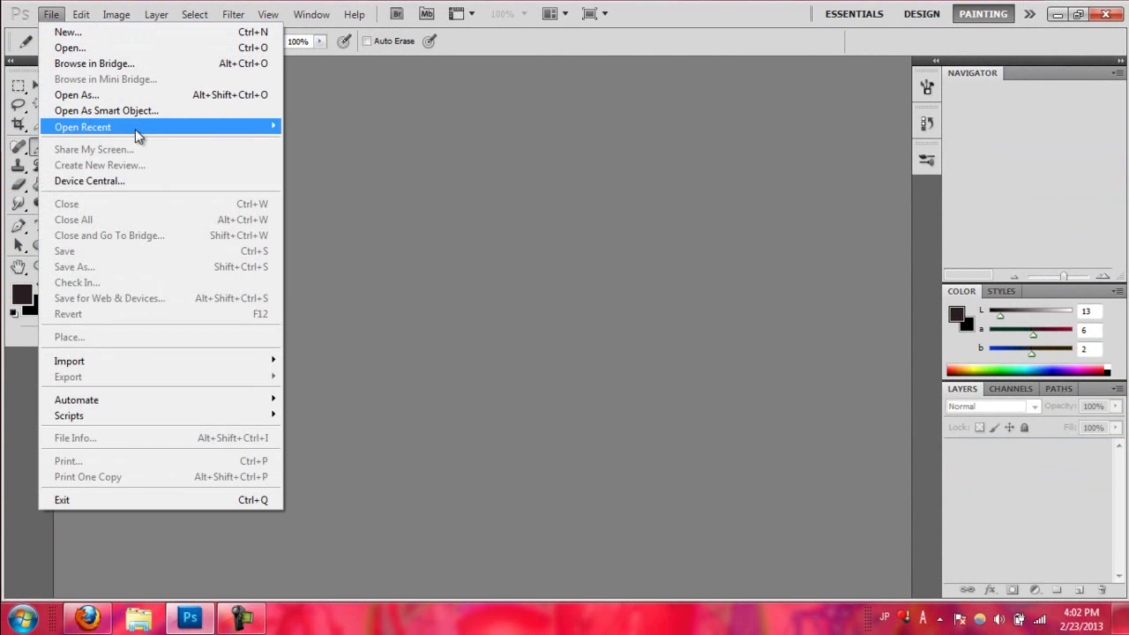
pyautogui.moveTo(135, 128)
pyautogui.click(339, 142)
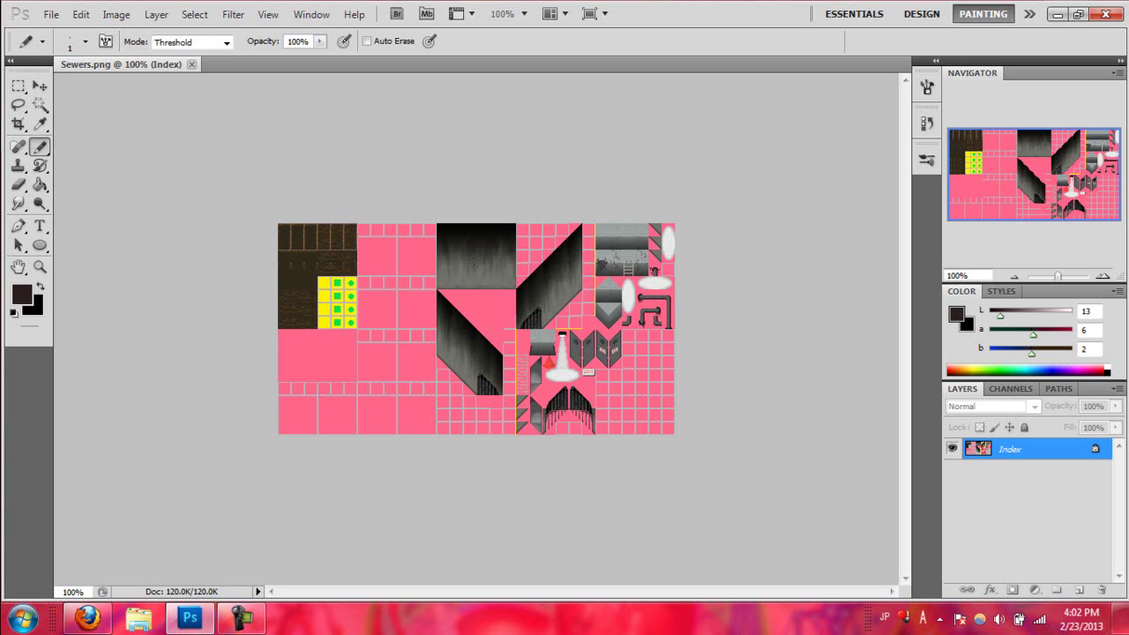
# Zoom Sewers.png to 200%, then close its tab
pyautogui.click(1103, 277)
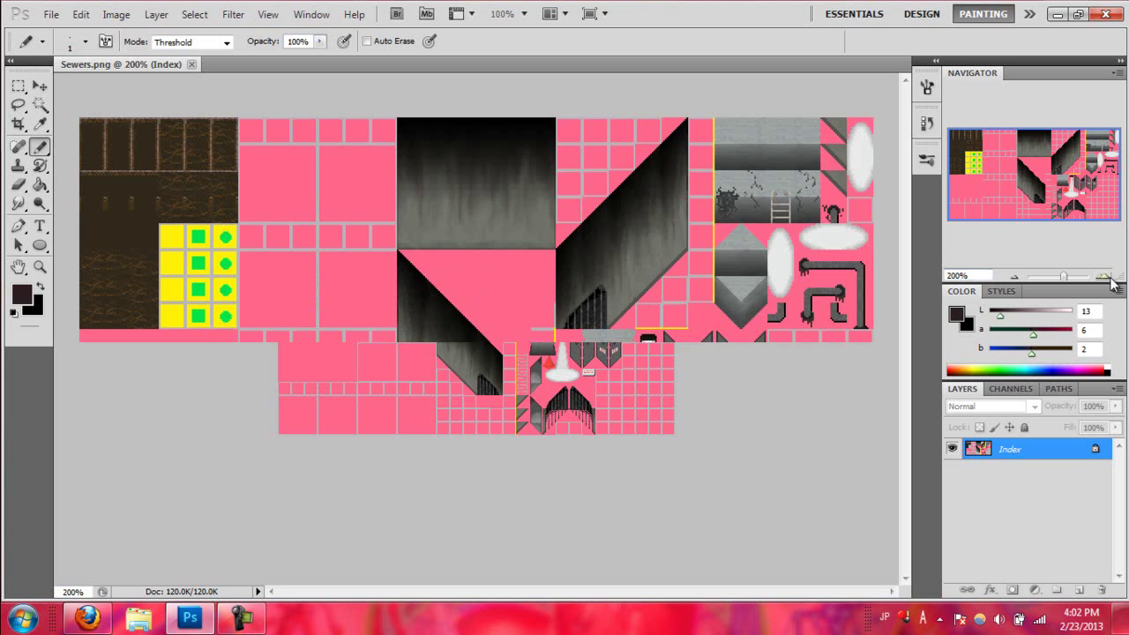
pyautogui.click(192, 65)
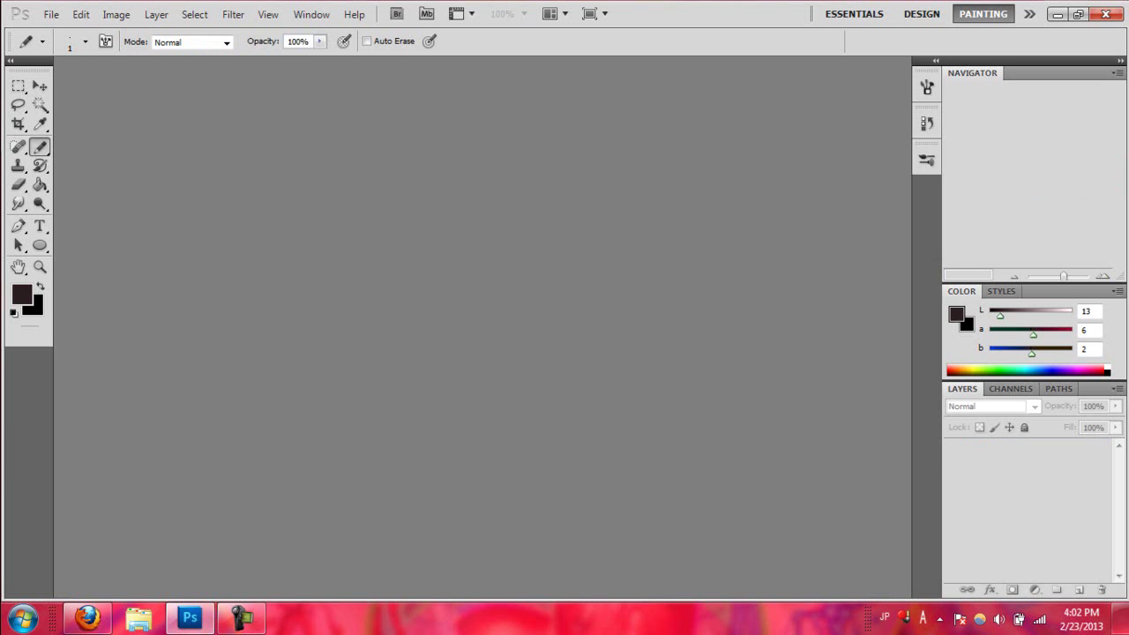
# Quit Photoshop and scroll through the hscripts GIMP Indexed colour mode tutorial in Firefox
pyautogui.click(1103, 16)
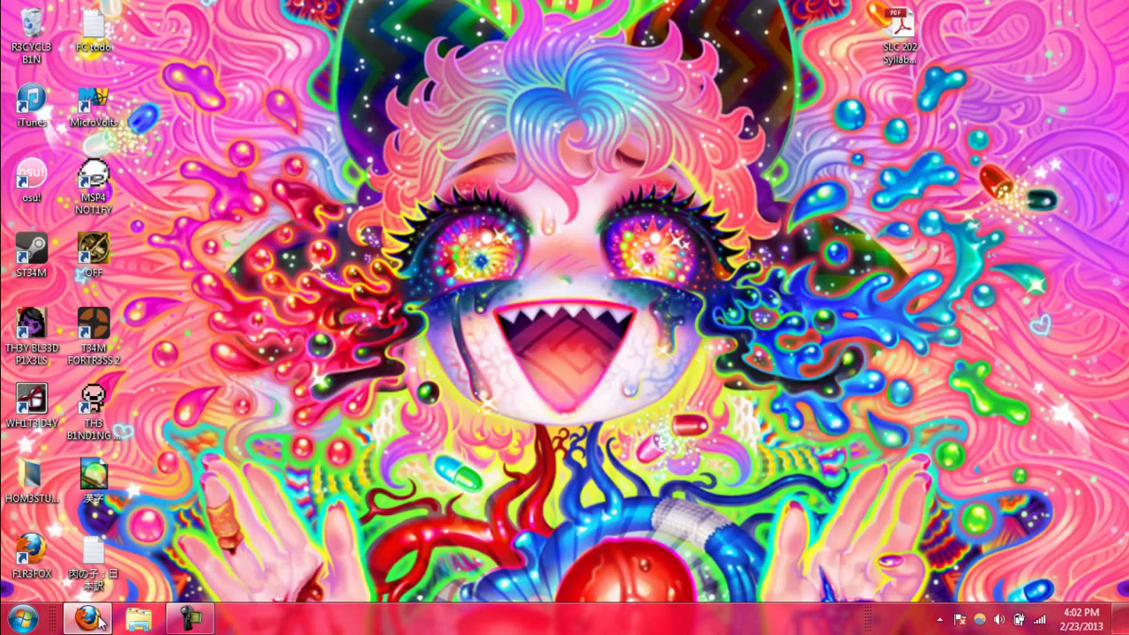
pyautogui.click(86, 618)
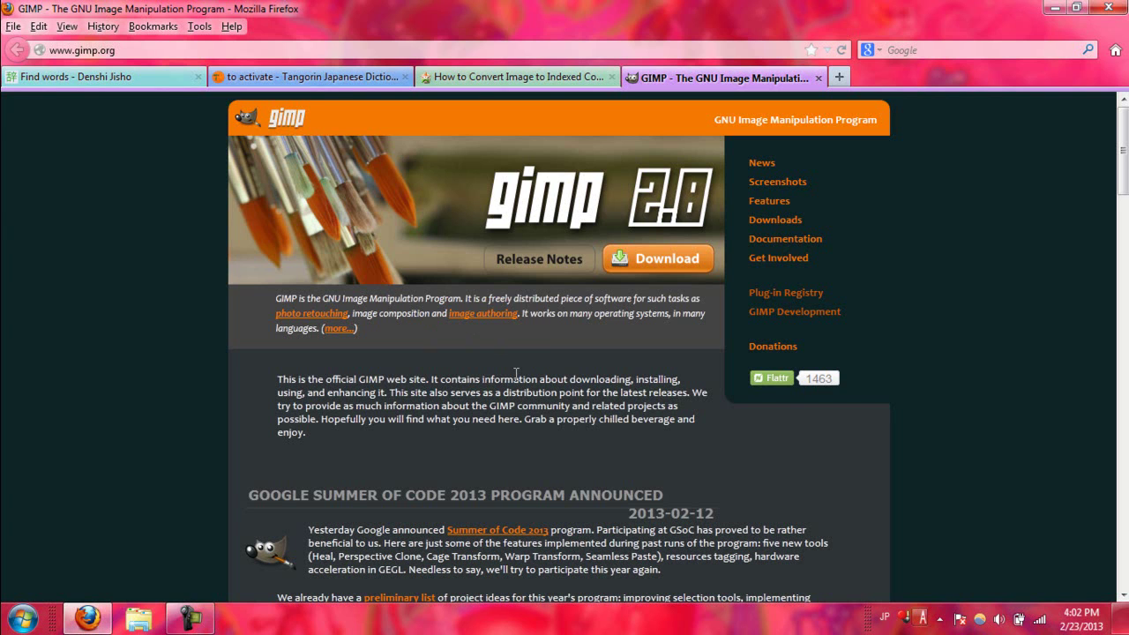
pyautogui.click(523, 84)
pyautogui.scroll(-2, 356, 452)
pyautogui.scroll(-1, 355, 452)
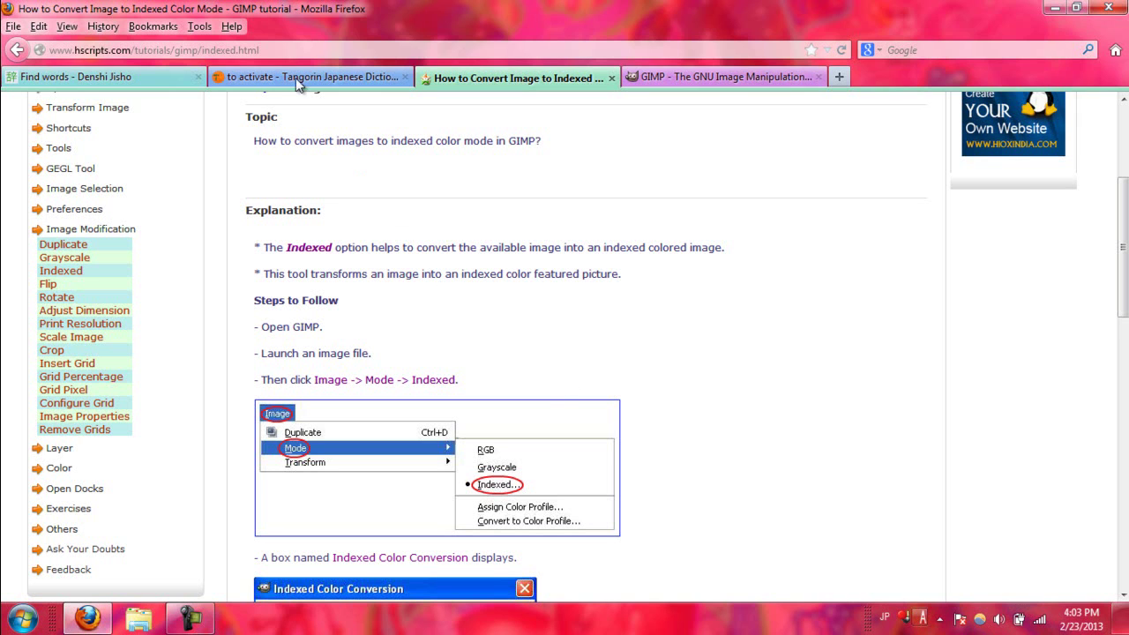
pyautogui.hotkey('ctrl', 'l')
pyautogui.click(595, 371)
pyautogui.scroll(-1, 701, 441)
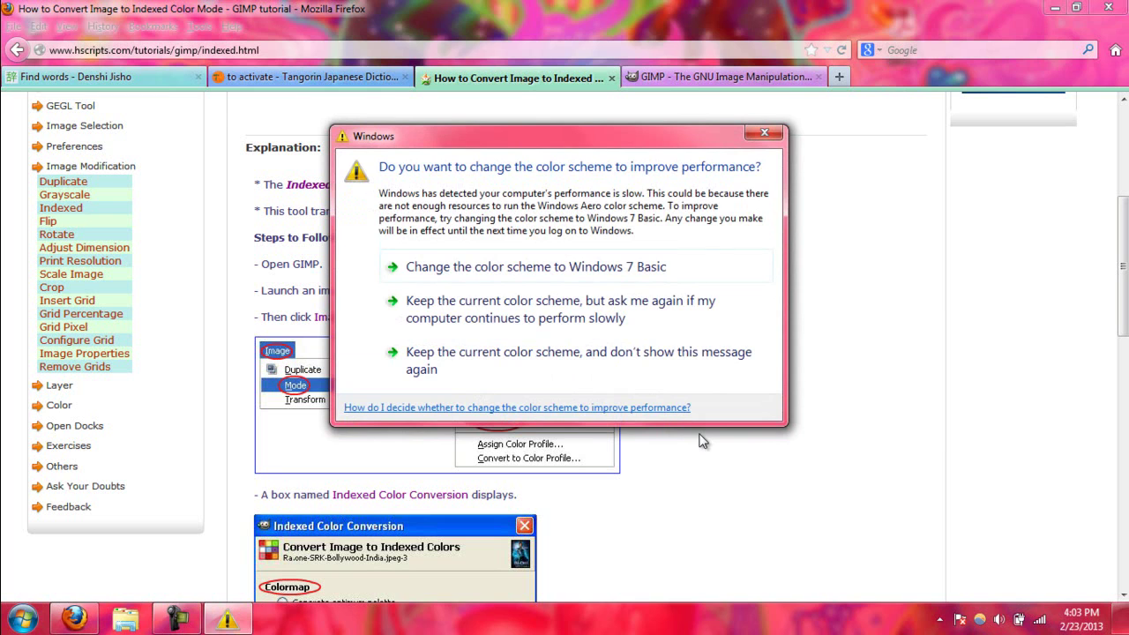
pyautogui.click(765, 133)
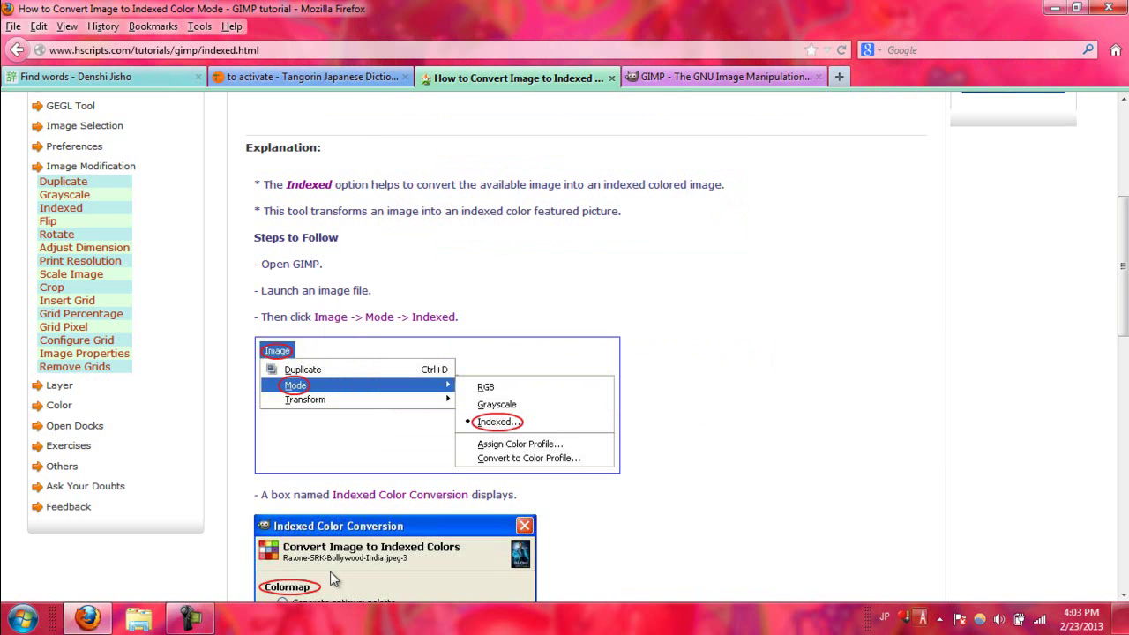
pyautogui.moveTo(212, 622)
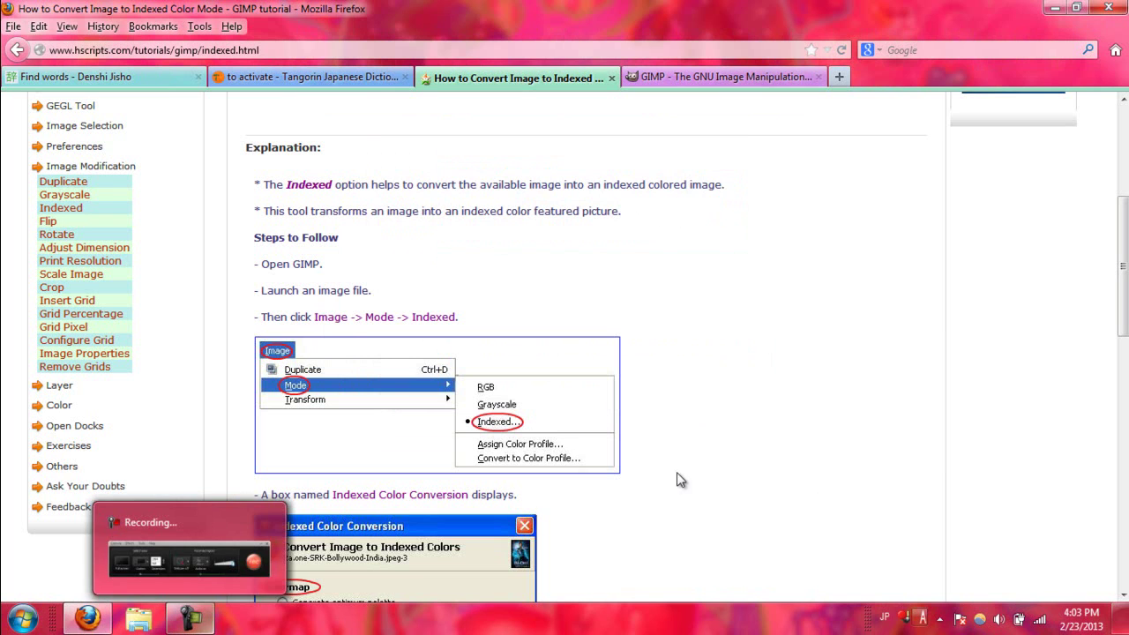